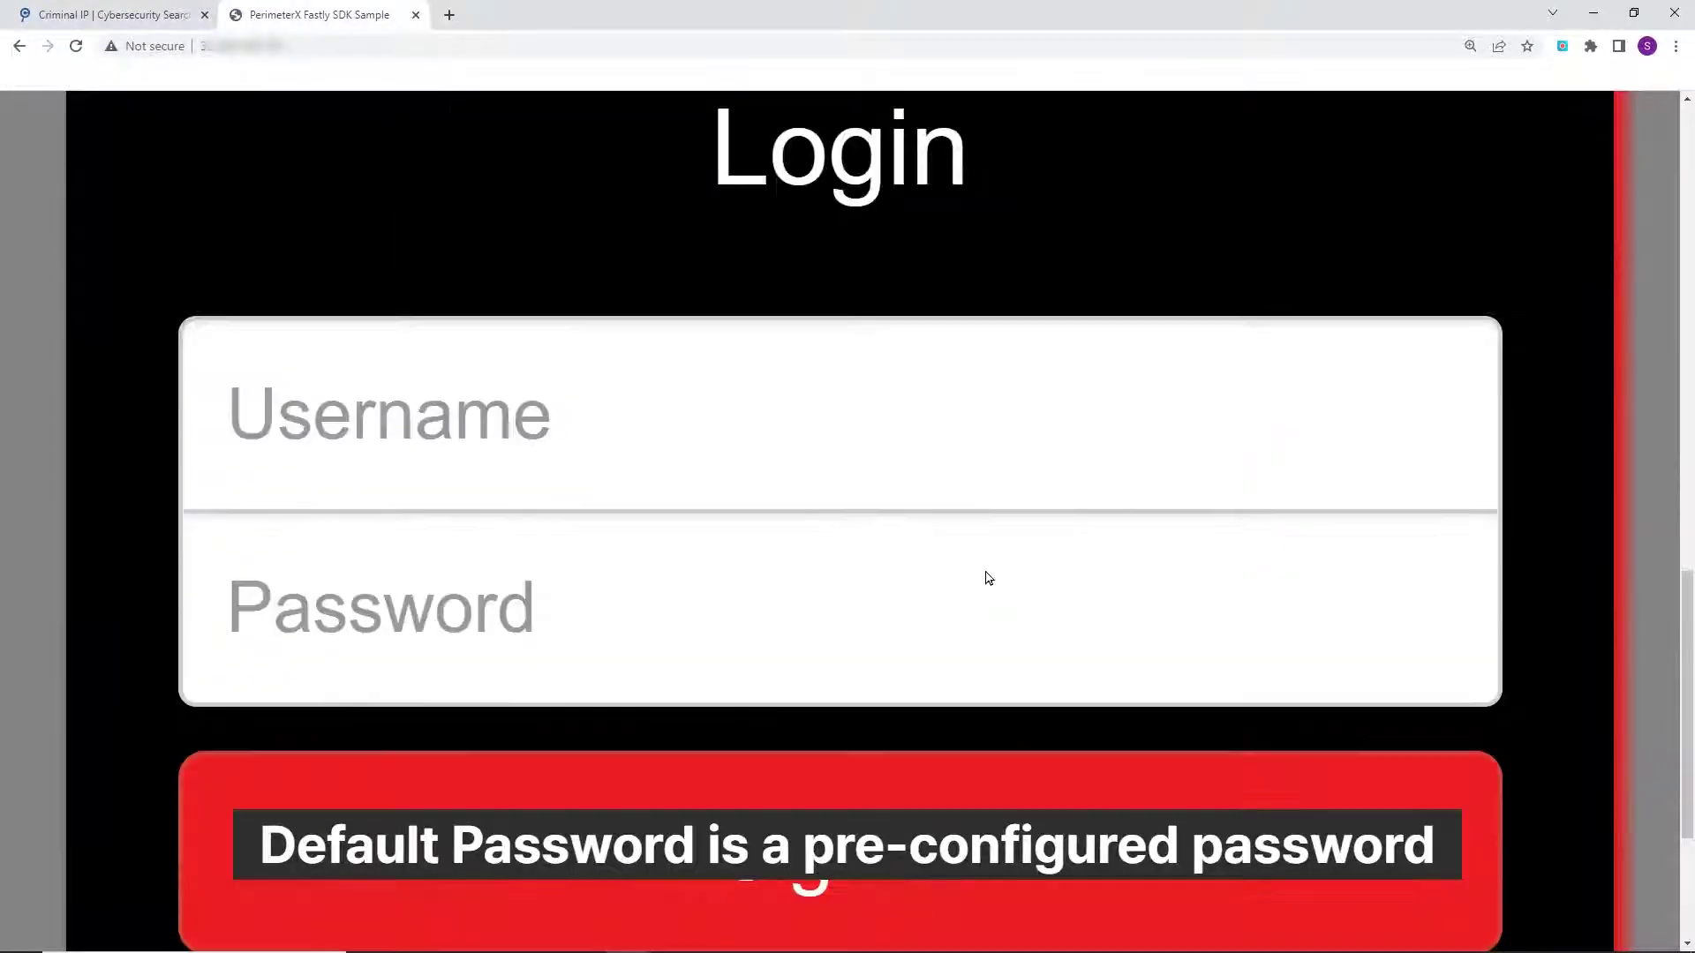
pyautogui.scroll(-2, 985, 577)
# Enter username pxUser and the noted default password in the PerimeterX login form, then close the tab
pyautogui.moveTo(452, 762); pyautogui.dragTo(1229, 766)
pyautogui.click(1230, 778)
pyautogui.scroll(1, 700, 542)
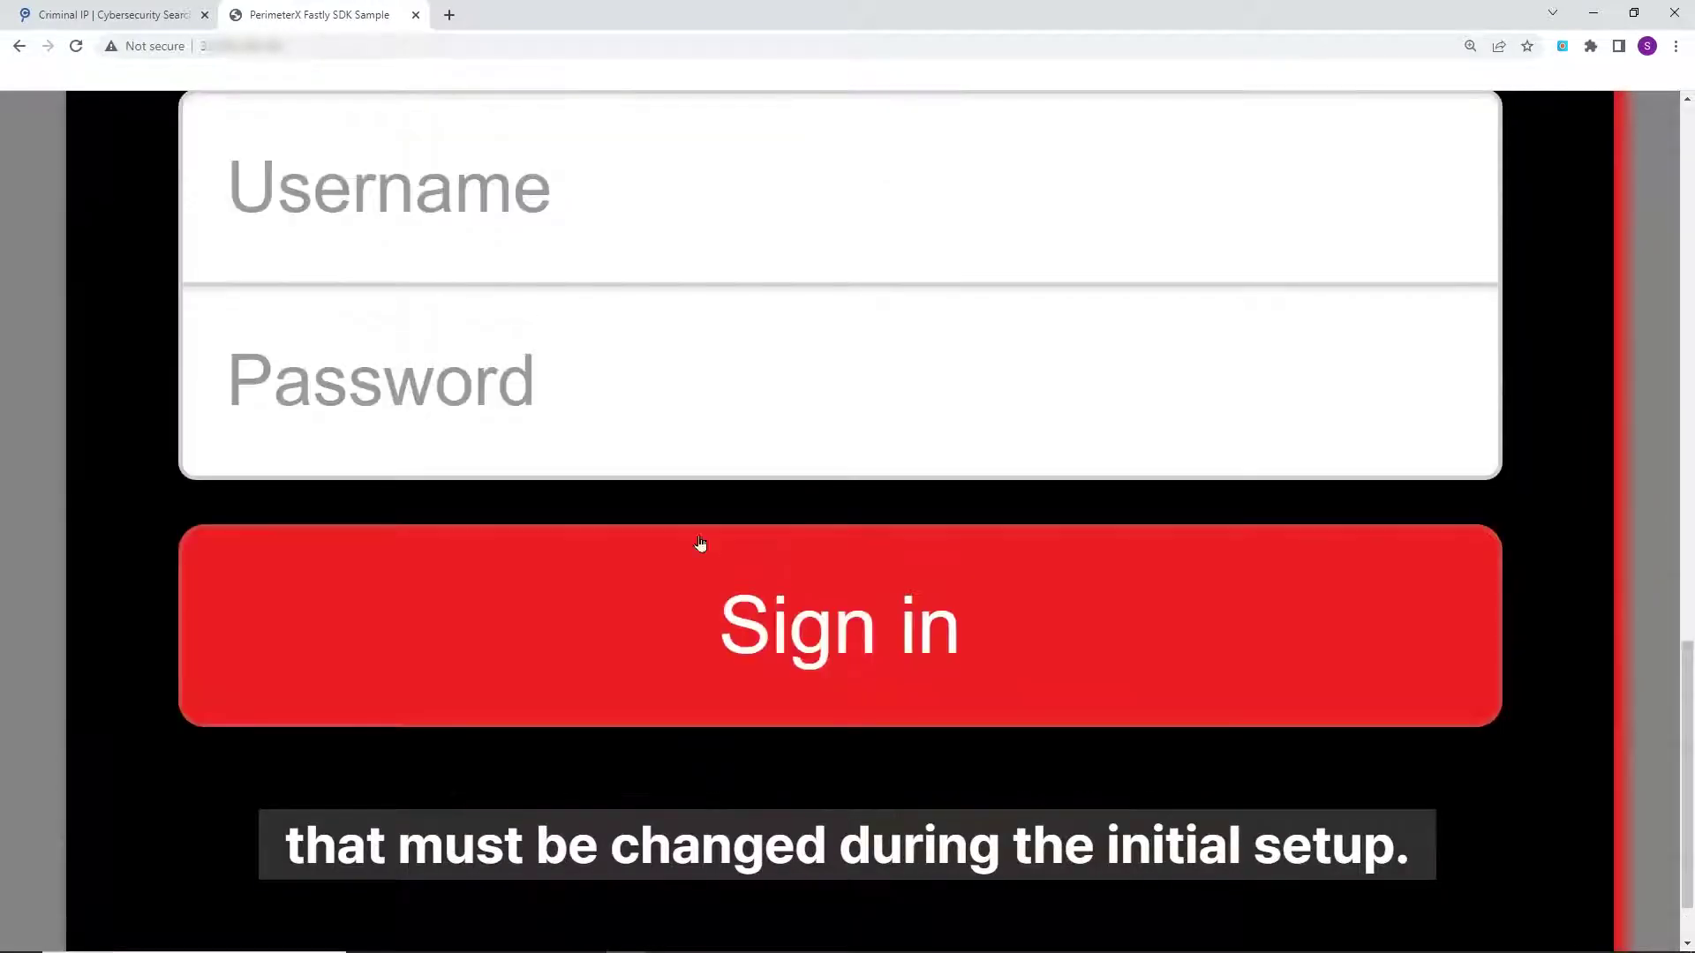
pyautogui.click(628, 246)
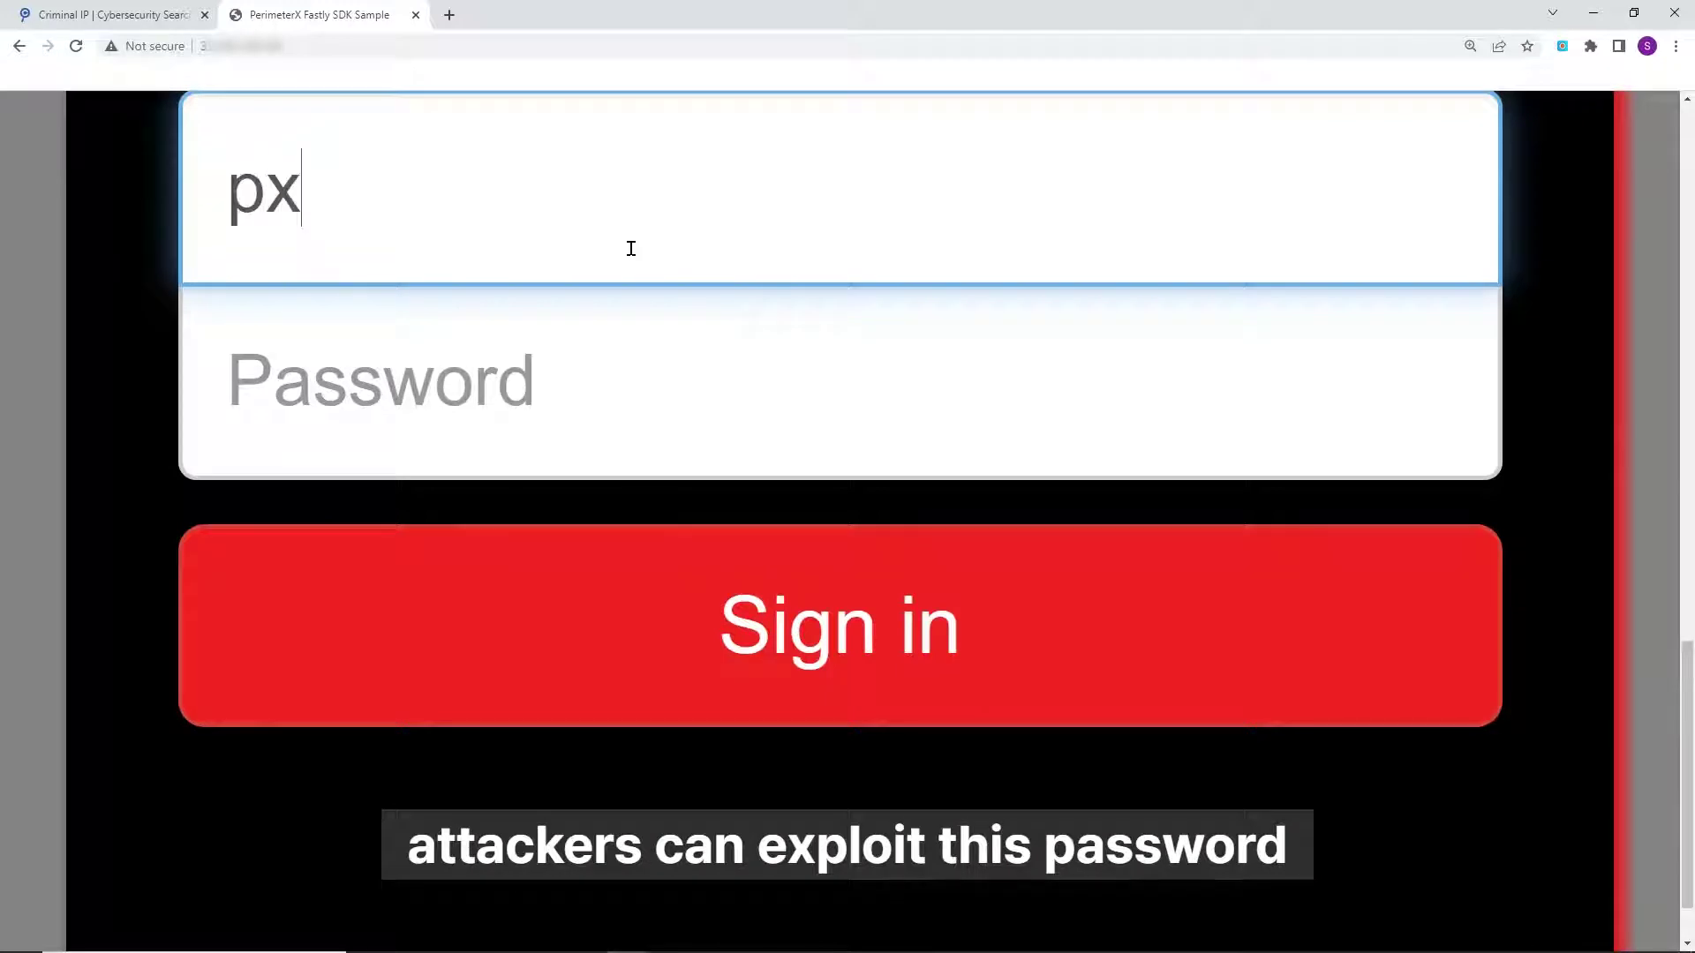
pyautogui.press('Tab')
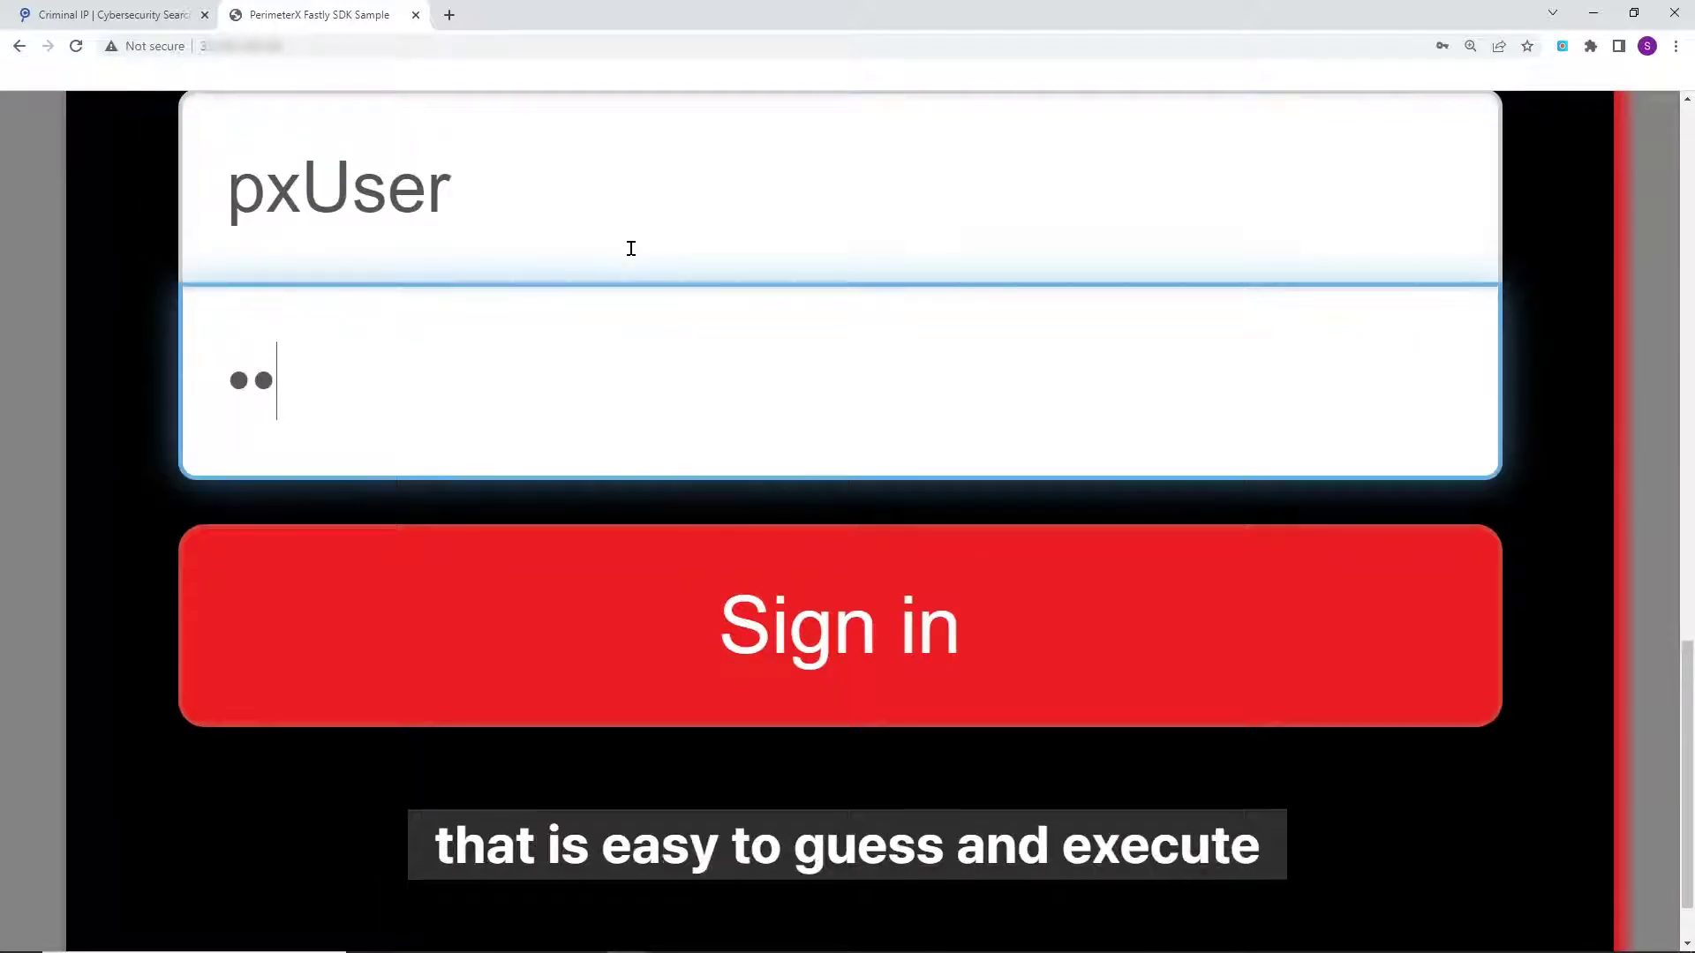
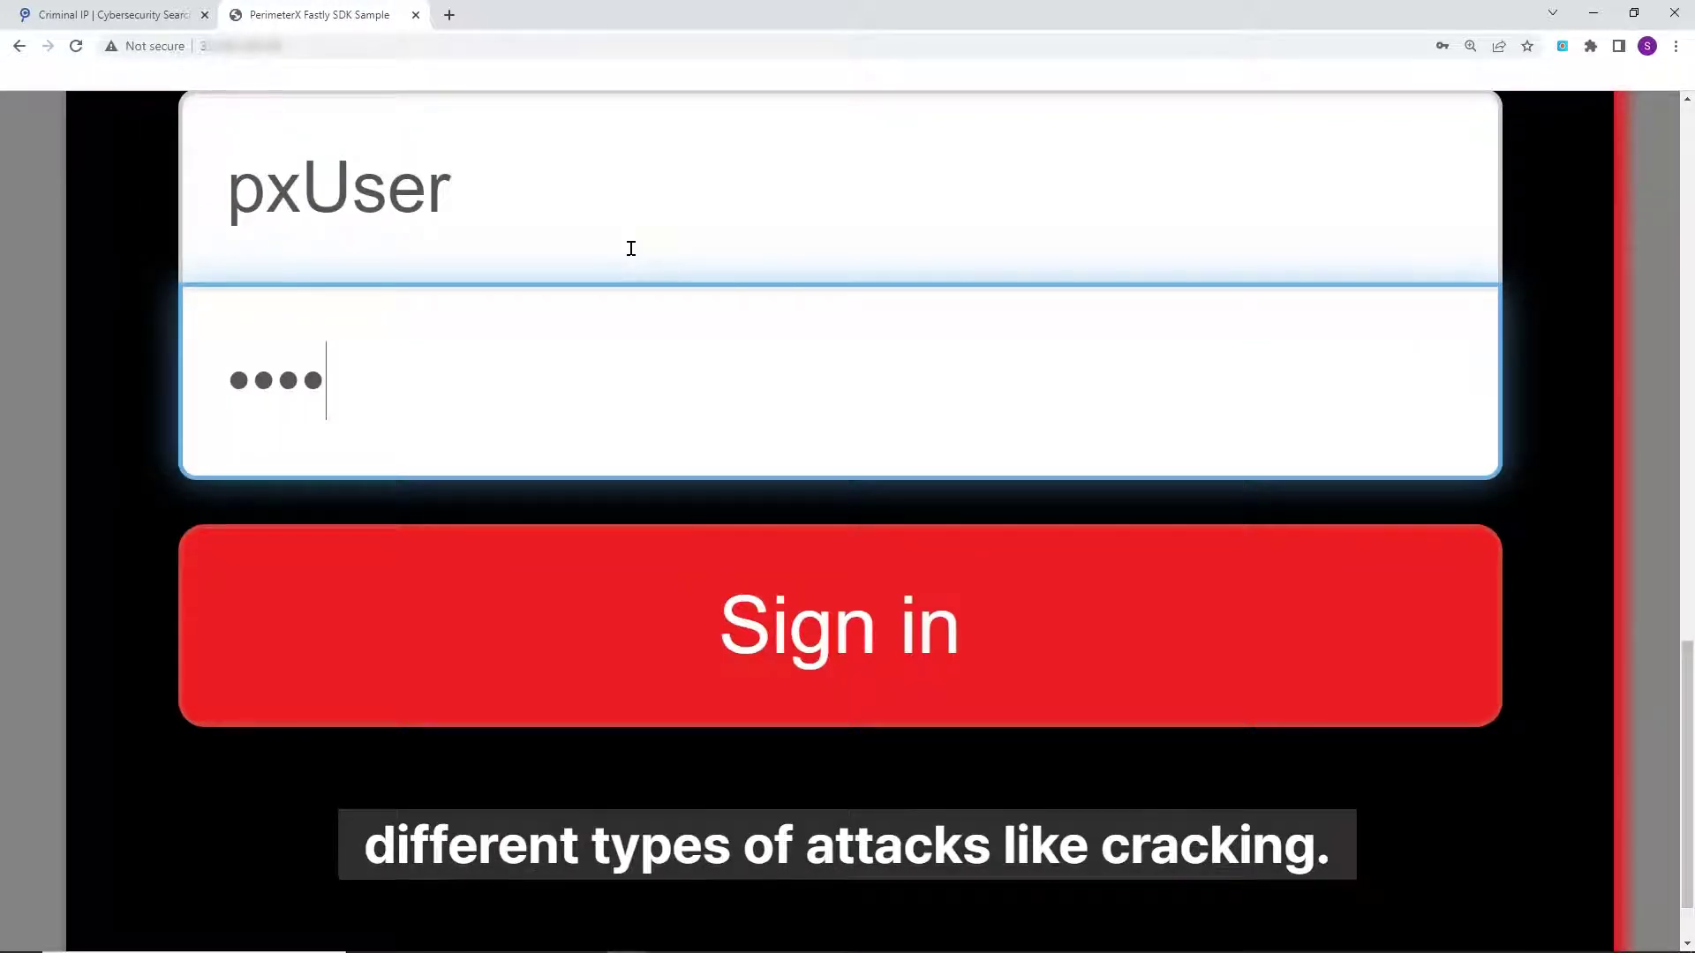
pyautogui.hotkey('ctrl', 'w')
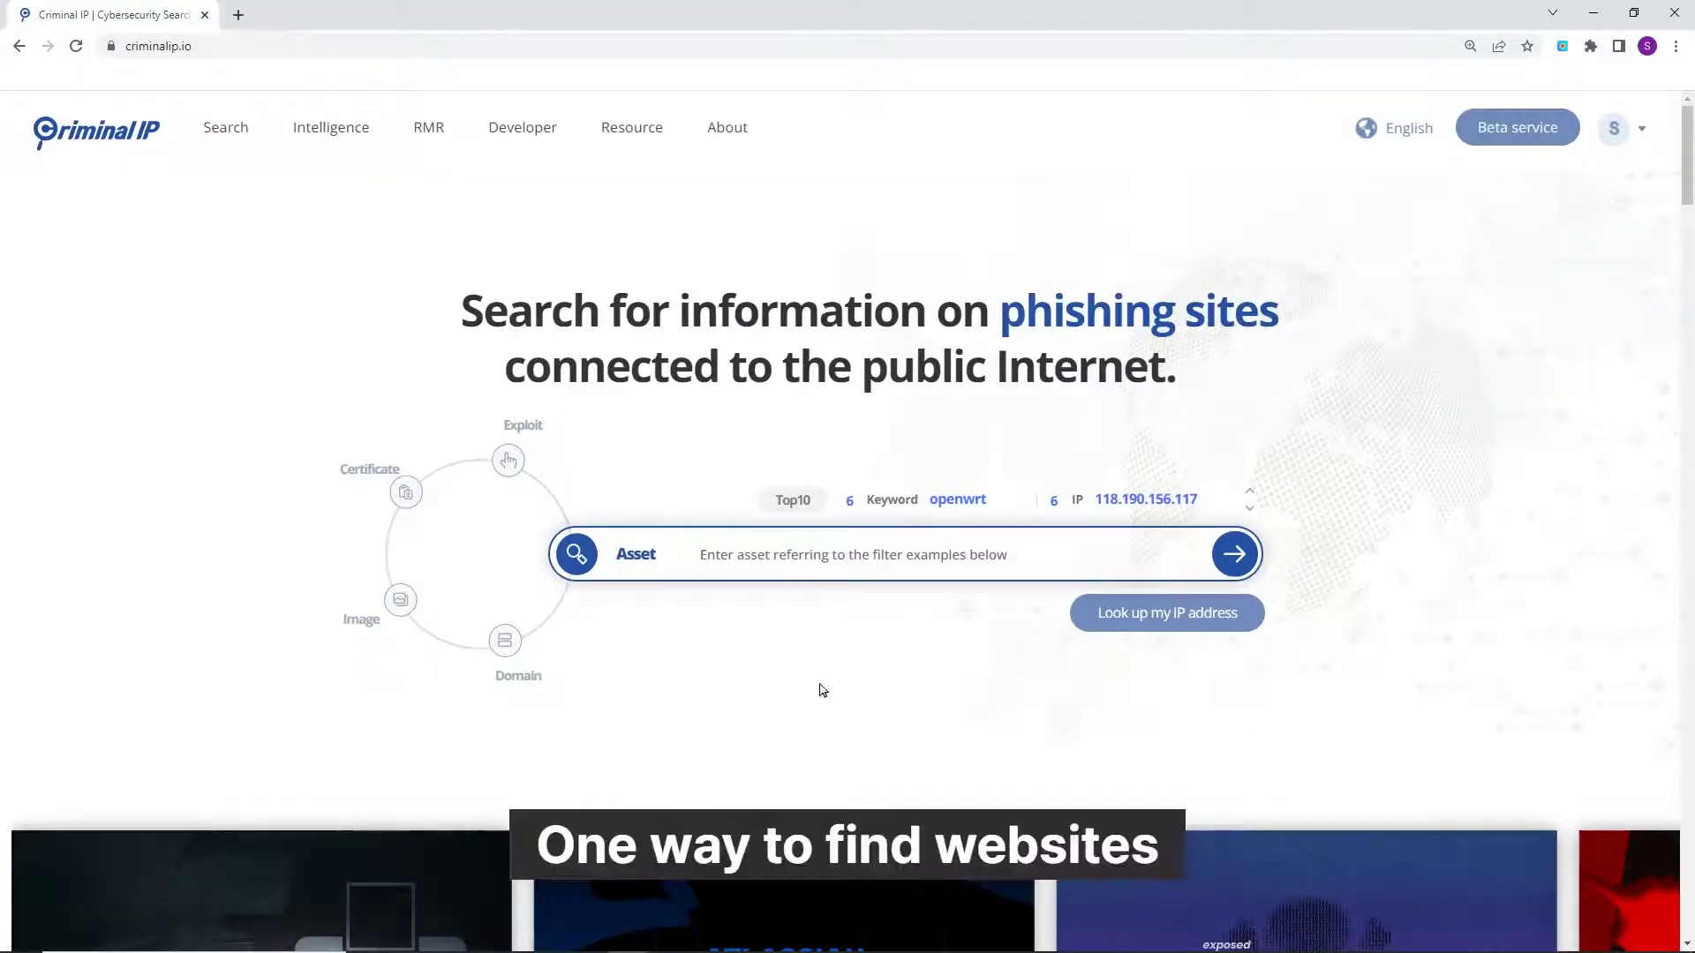
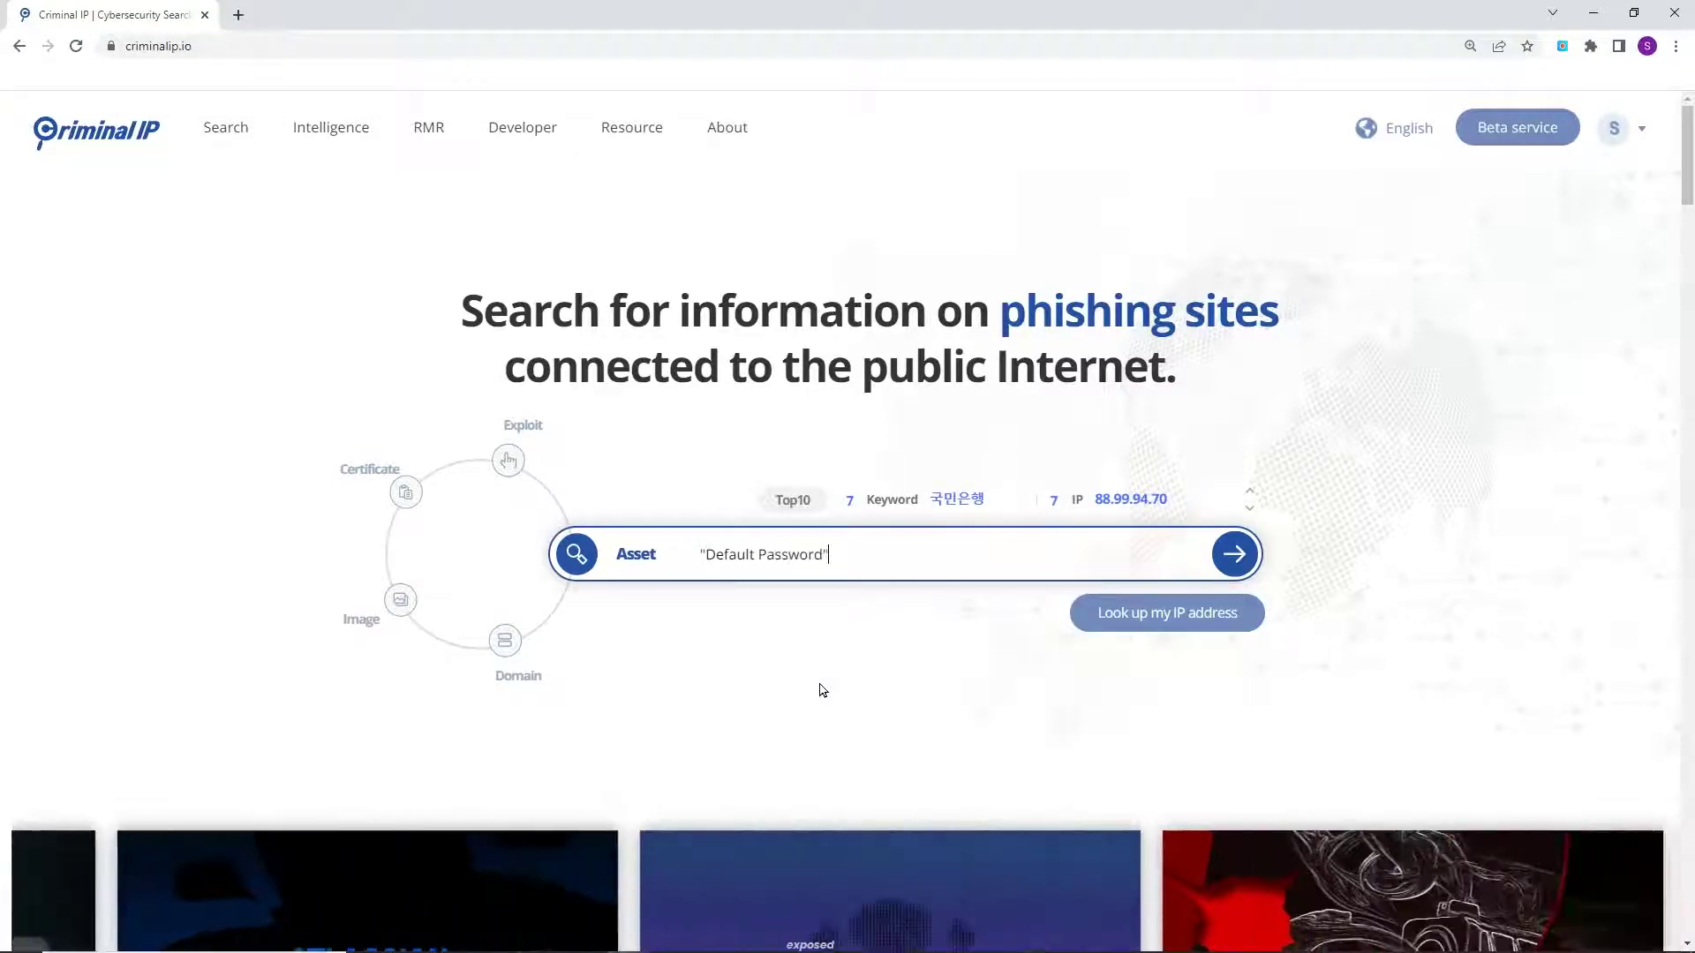
# Run a Criminal IP asset search for "Default Password"
pyautogui.press('Return')
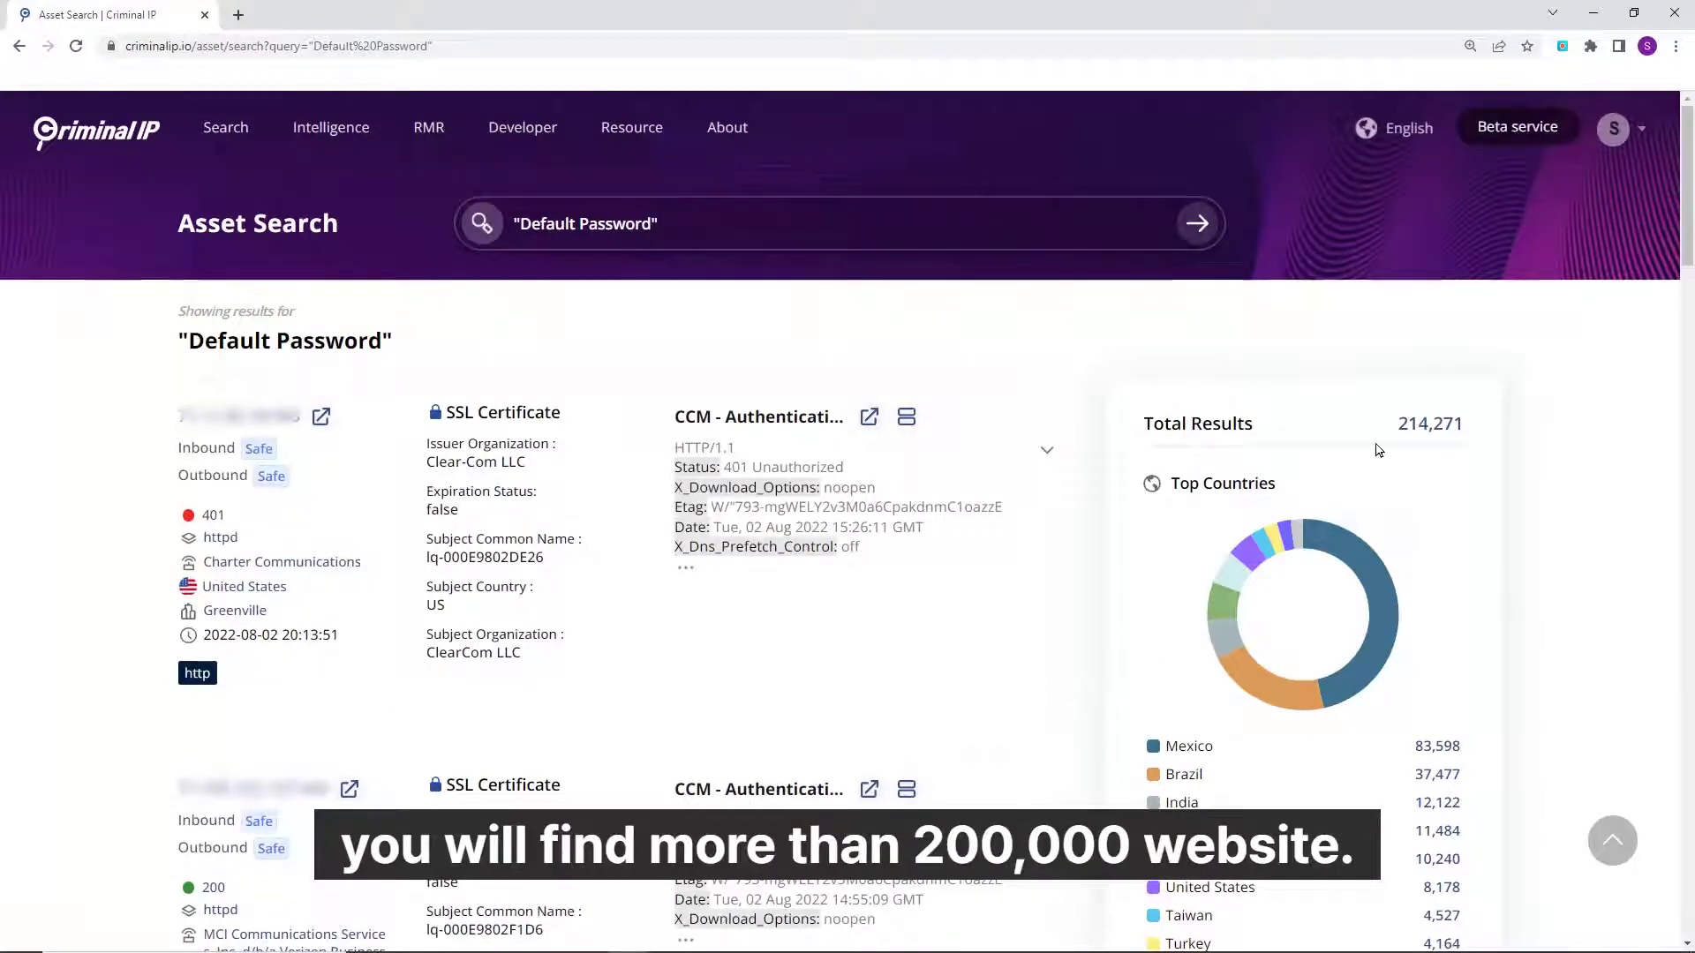
# Open the SenseCAP M1 result's website in a new tab after noting the 214,271 total
pyautogui.moveTo(1399, 423); pyautogui.dragTo(1428, 423)
pyautogui.click(1431, 423)
pyautogui.scroll(-3, 914, 617)
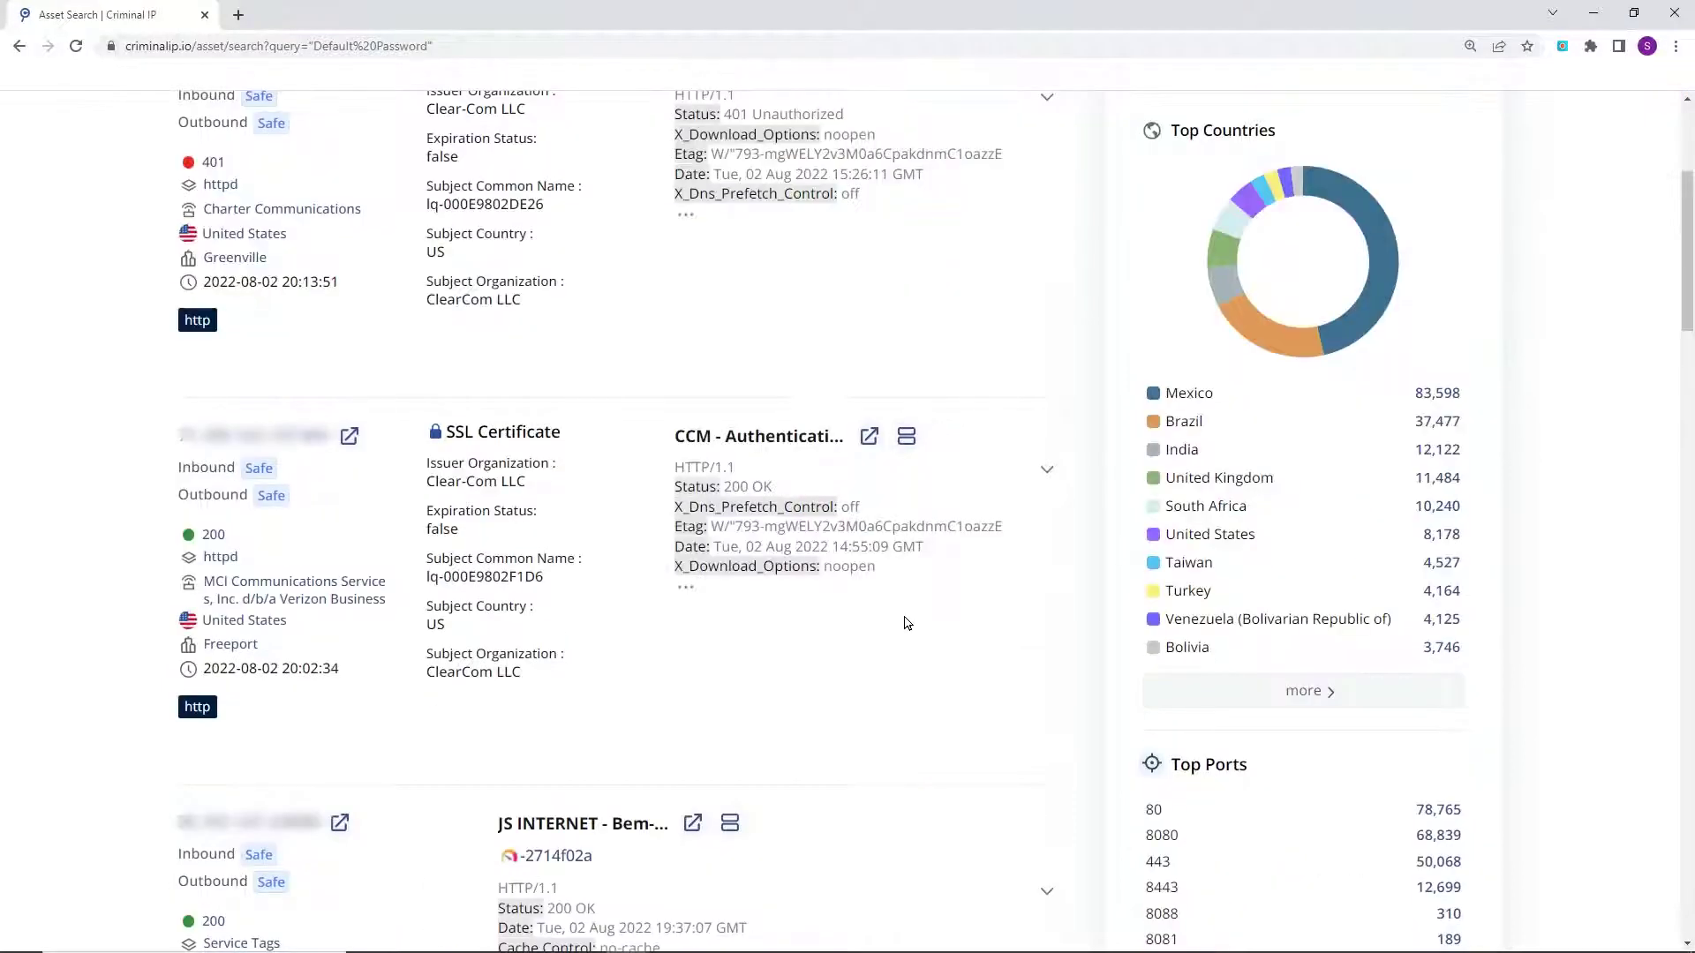
pyautogui.scroll(-4, 900, 623)
pyautogui.scroll(-3, 895, 633)
pyautogui.scroll(-2, 893, 636)
pyautogui.scroll(-1, 893, 635)
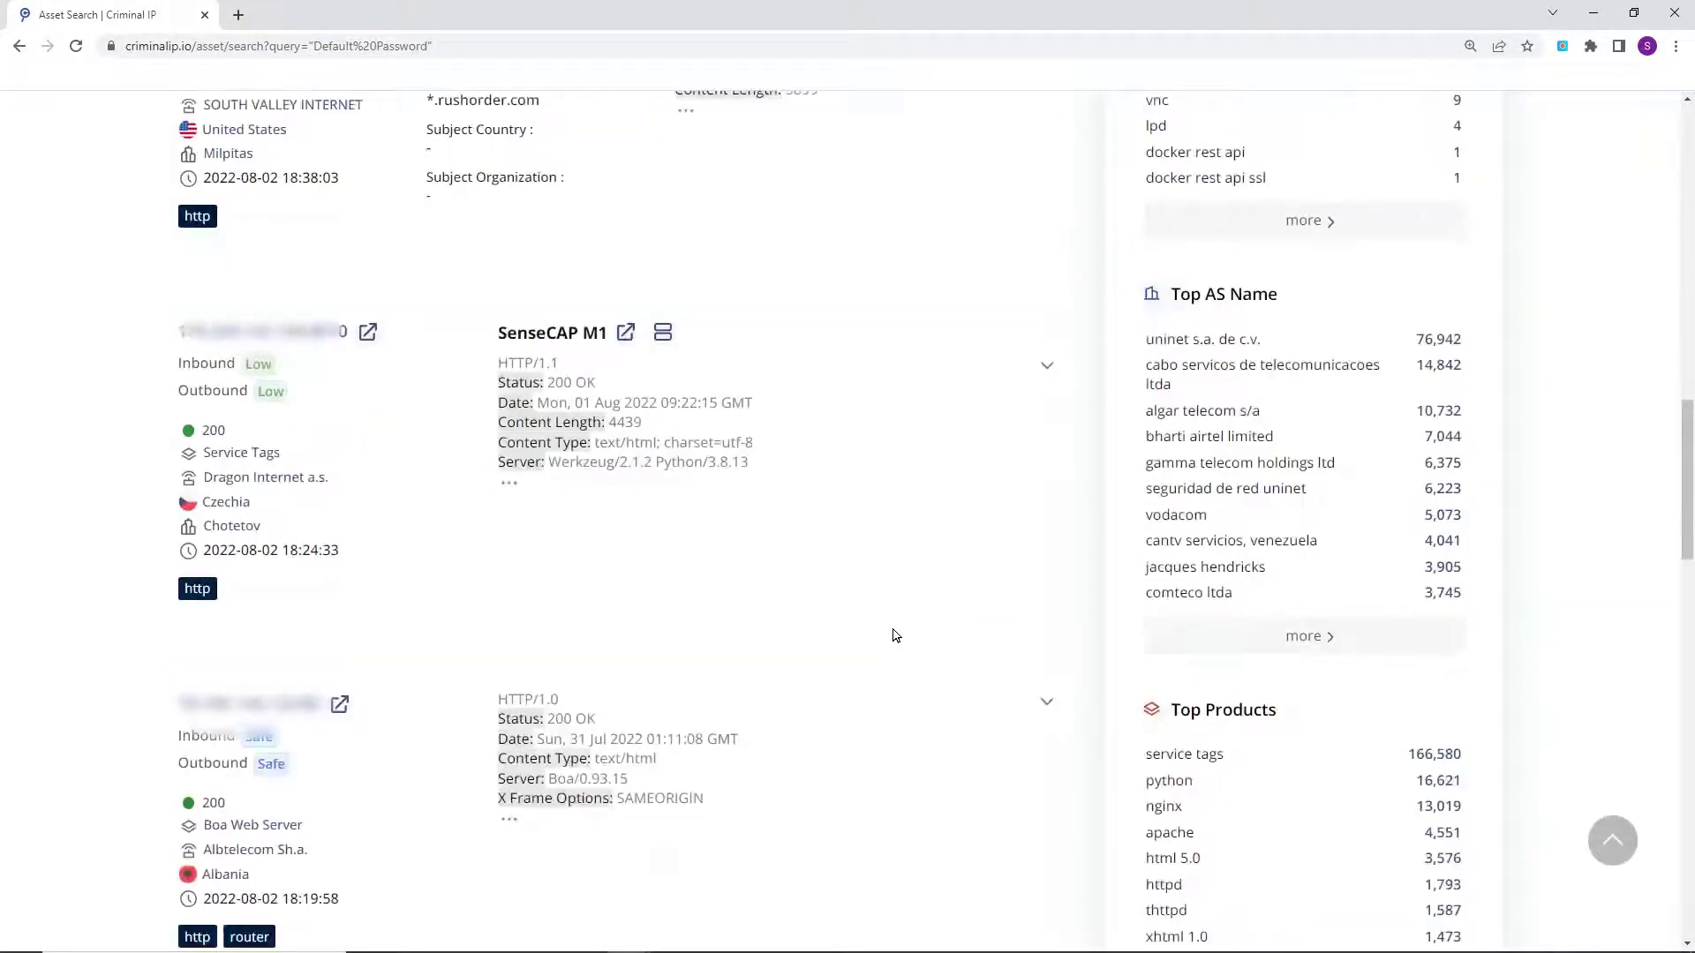
pyautogui.scroll(-3, 897, 635)
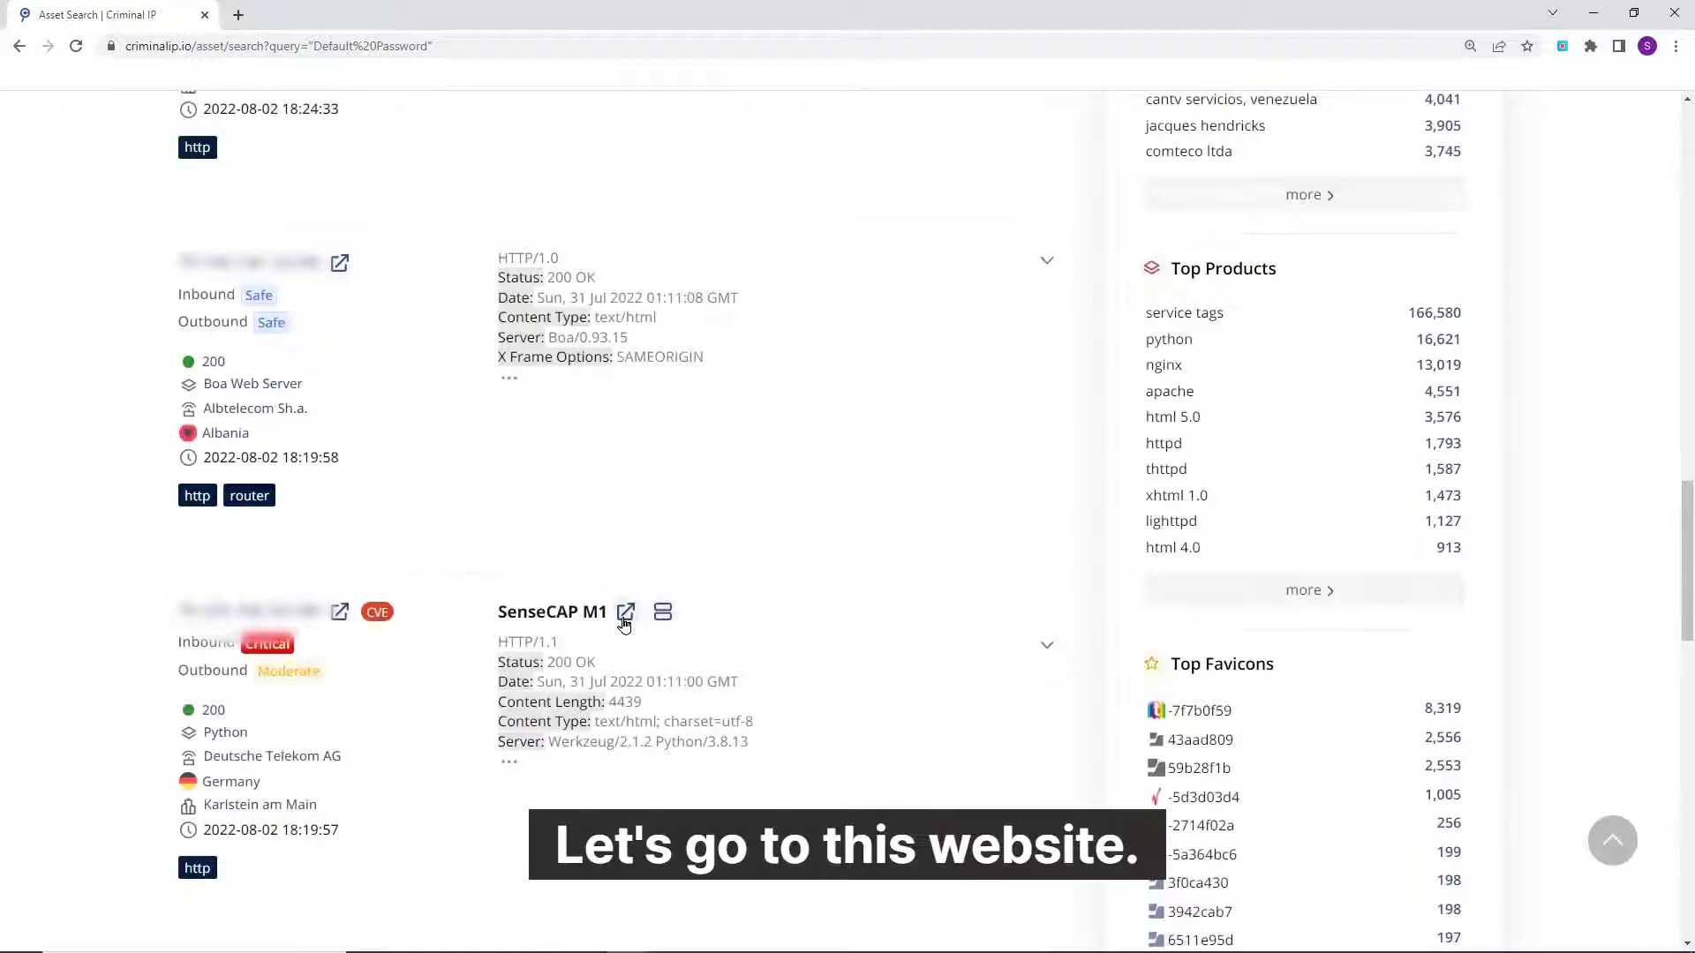
pyautogui.click(625, 612)
pyautogui.click(776, 568)
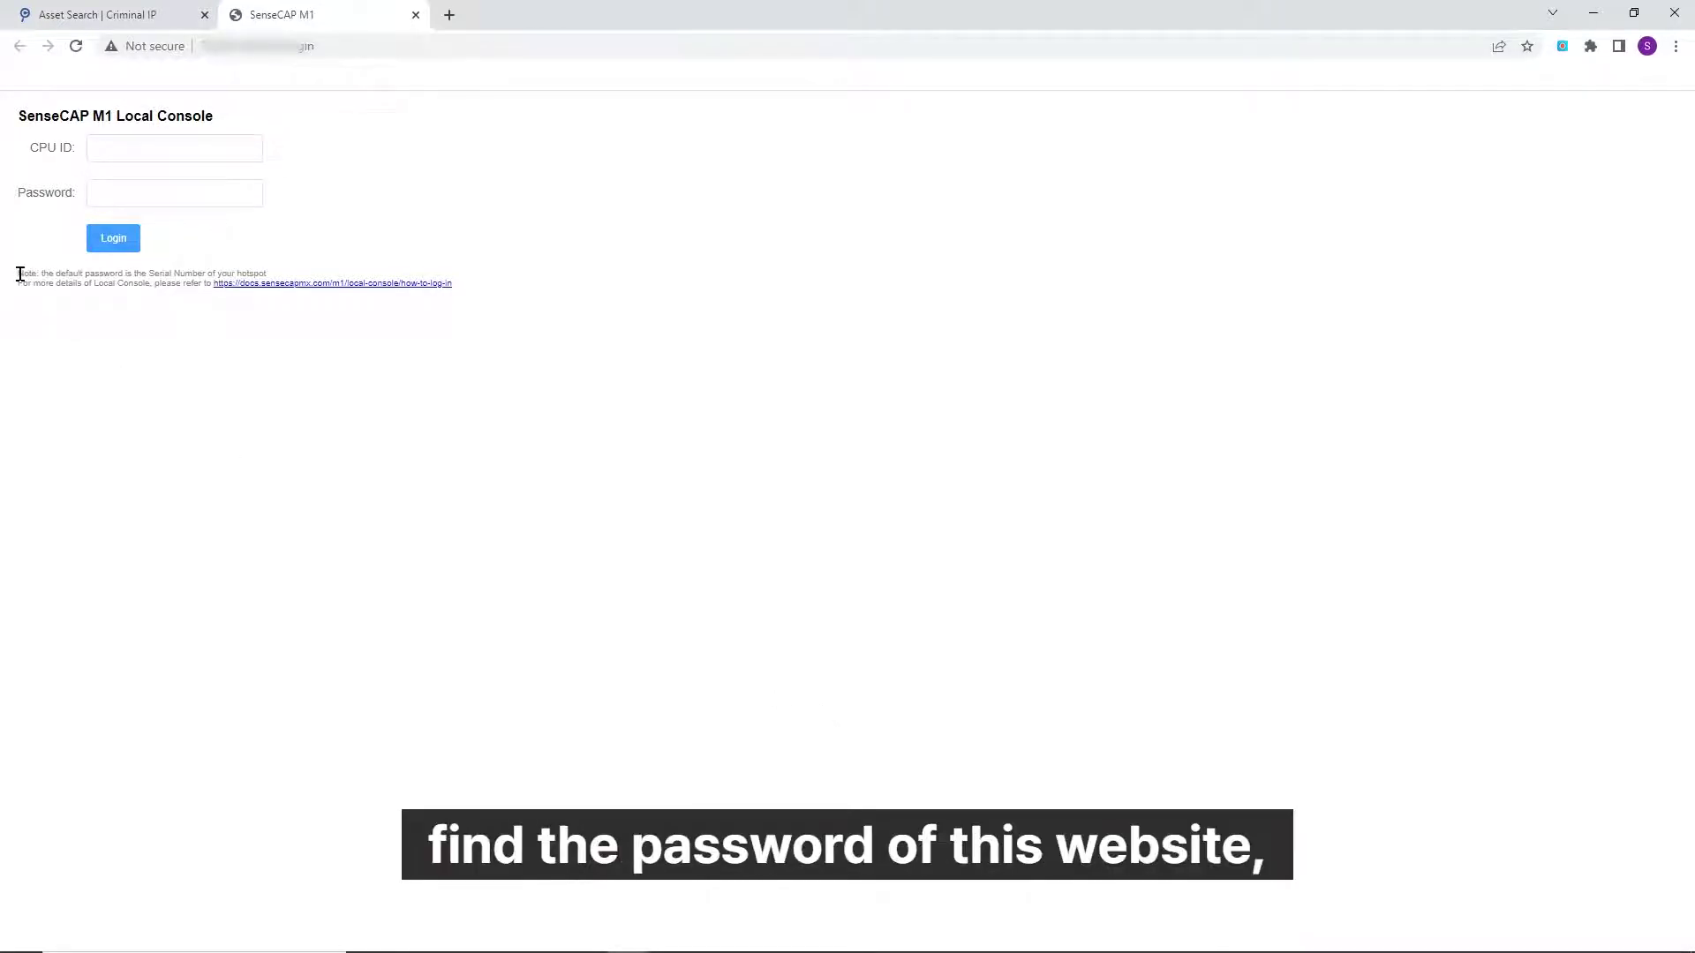
# Highlight the SenseCAP M1 default password note, then close the console tab
pyautogui.moveTo(20, 275); pyautogui.dragTo(271, 282)
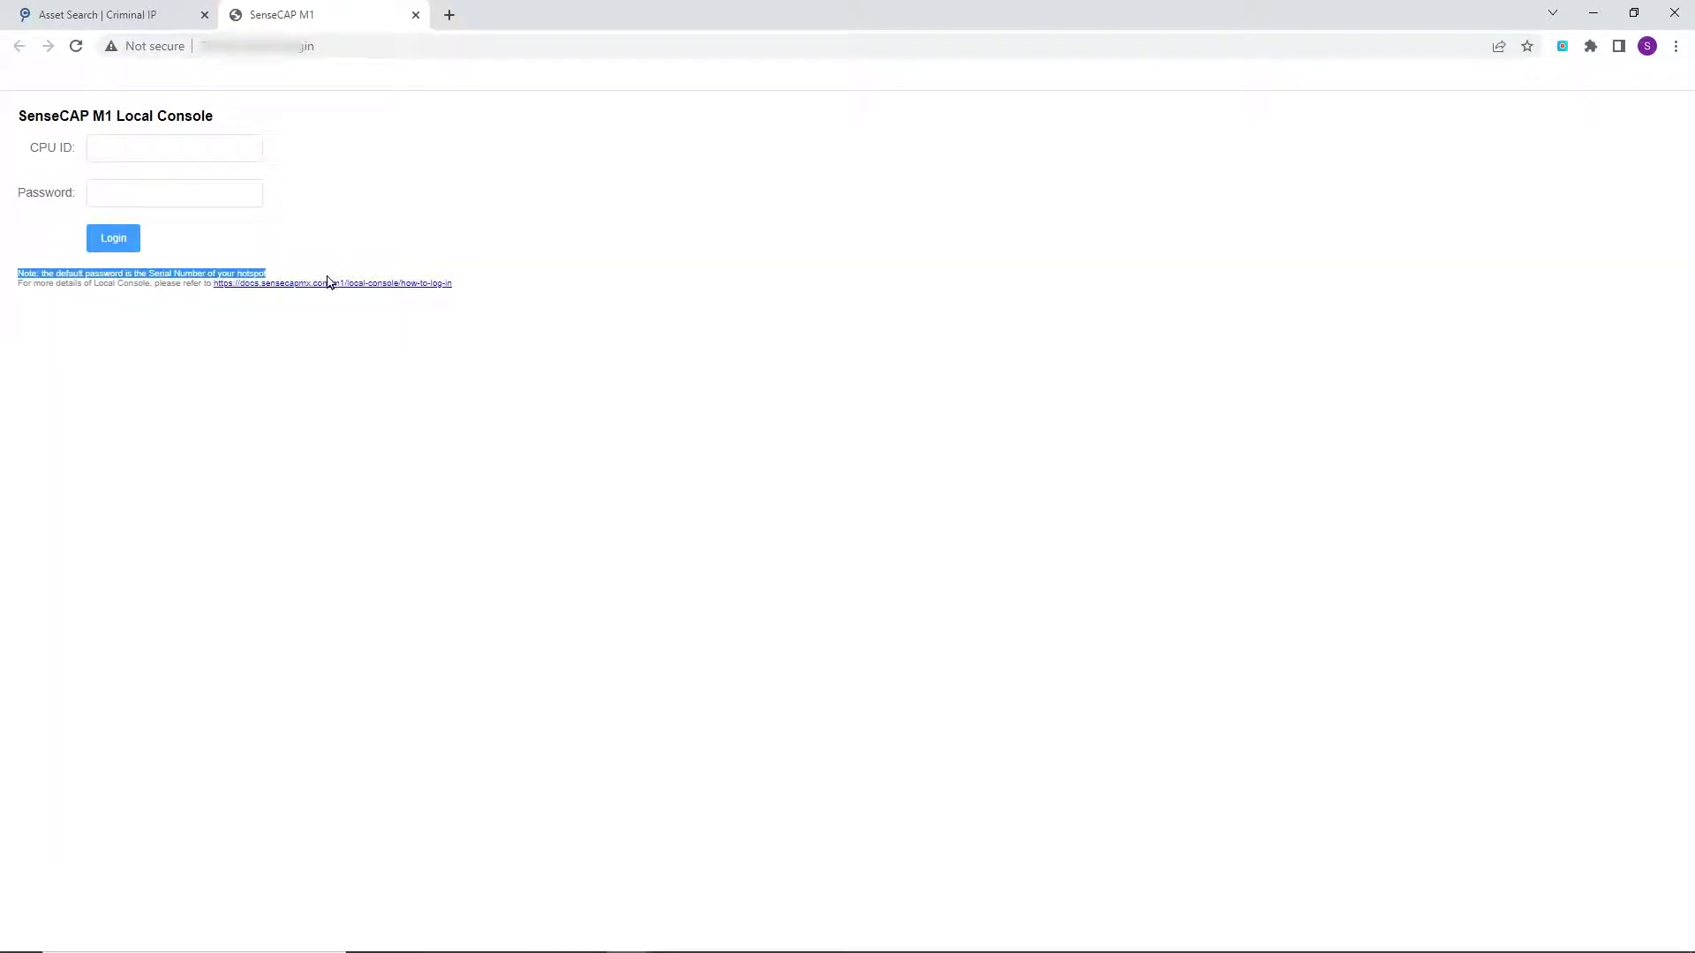
pyautogui.click(709, 548)
pyautogui.hotkey('ctrl', 'w')
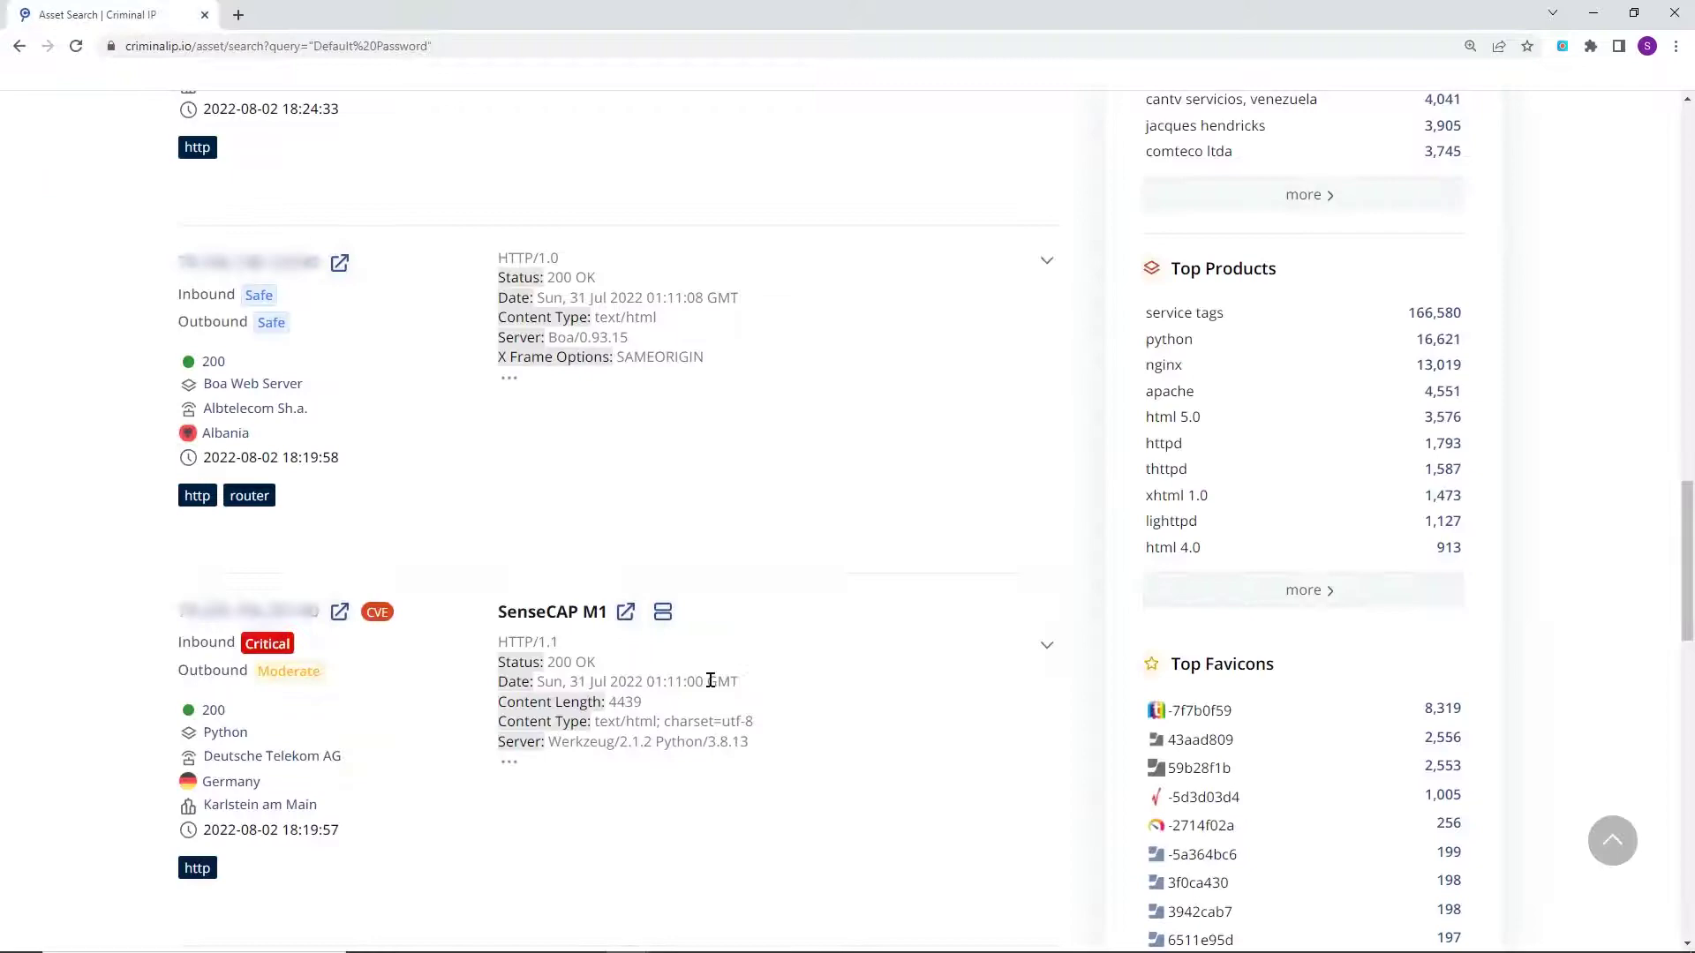
pyautogui.scroll(2, 711, 682)
pyautogui.scroll(2, 710, 681)
pyautogui.scroll(2, 711, 683)
pyautogui.scroll(2, 715, 689)
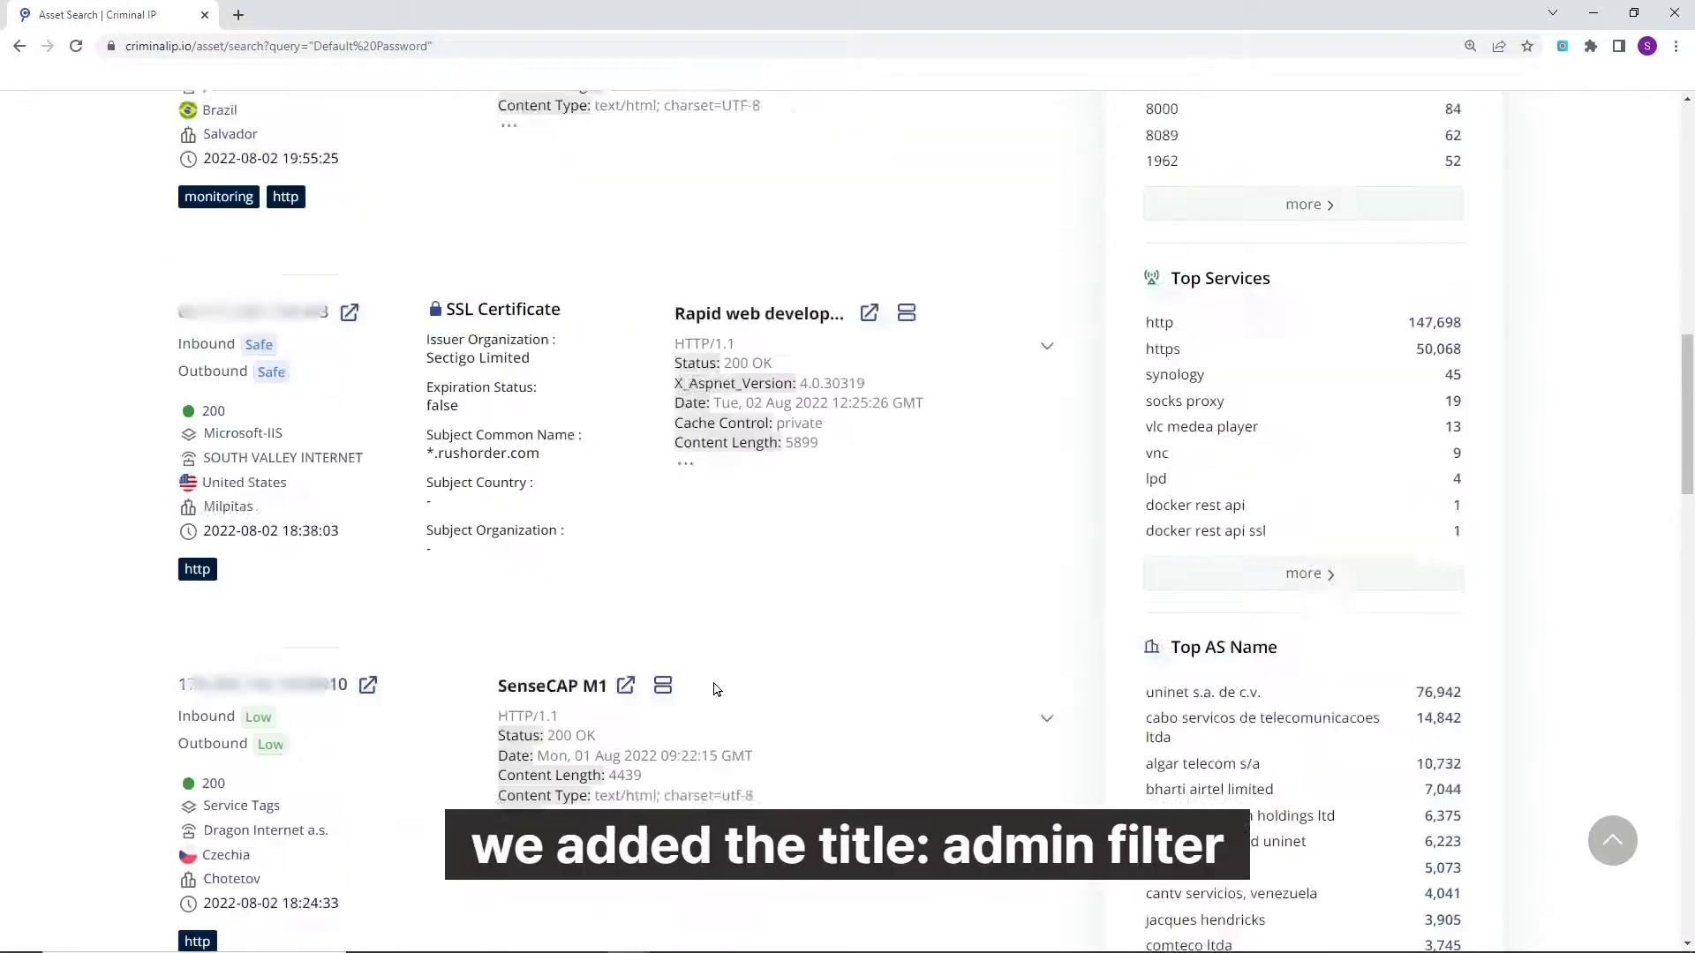
pyautogui.scroll(2, 713, 689)
pyautogui.scroll(3, 714, 690)
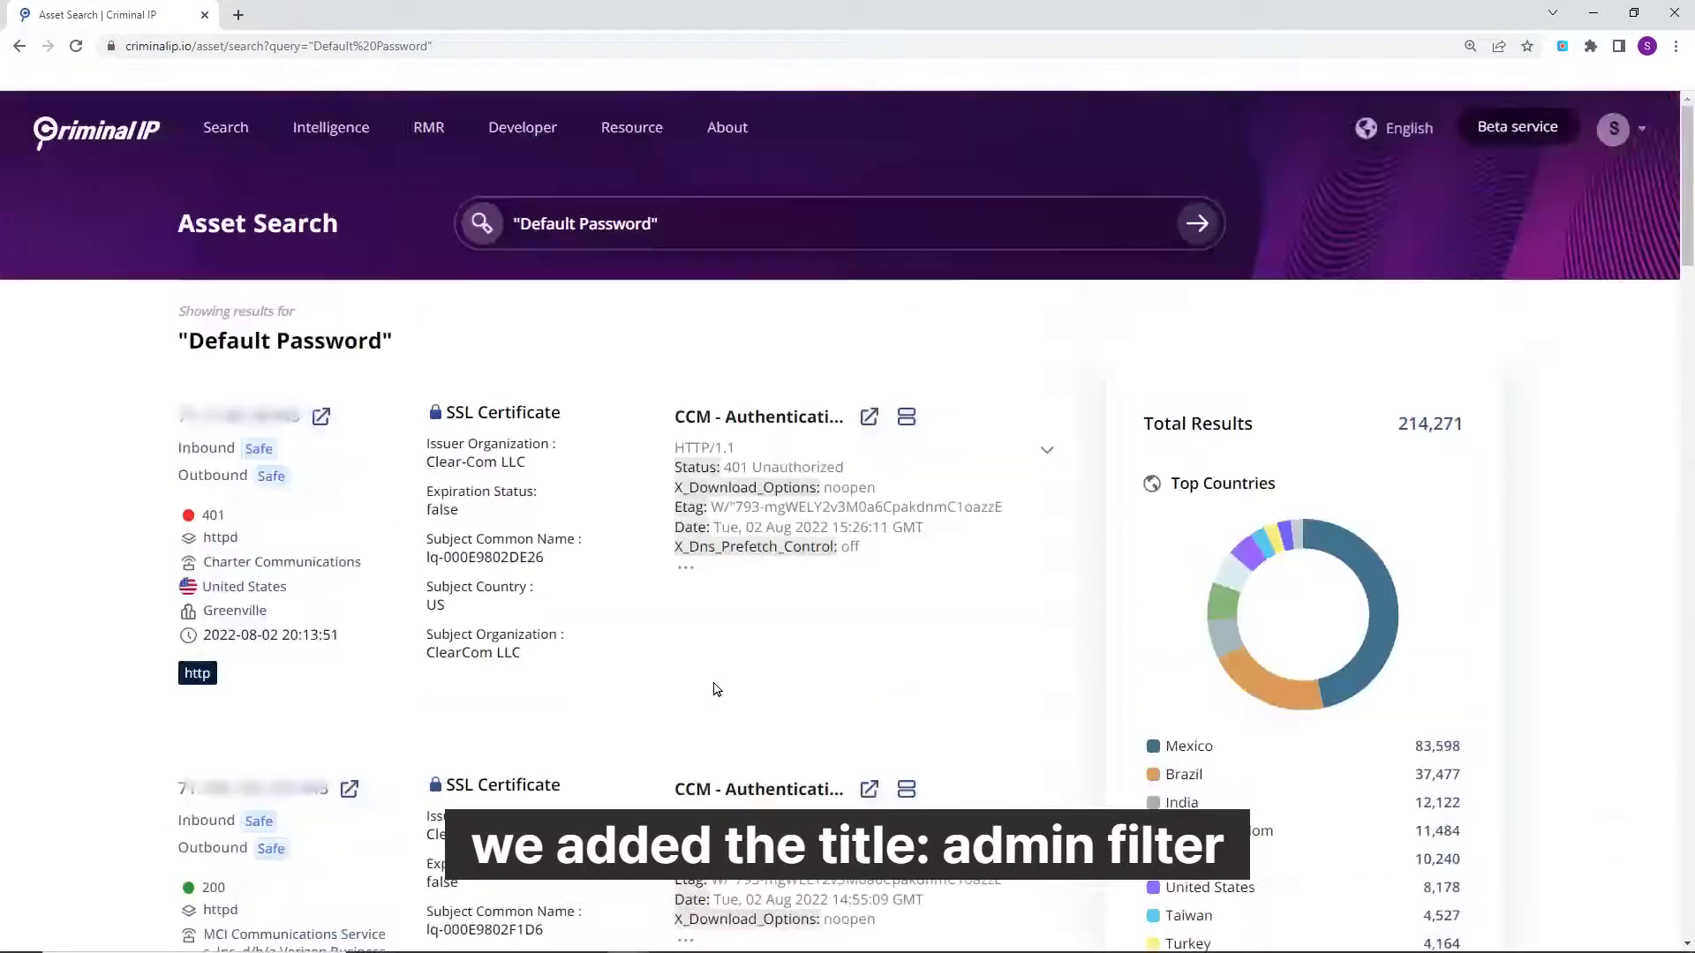
# Search "Default Password" title: admin (27 results) and open the BigAnt Admin result's site
pyautogui.click(759, 227)
pyautogui.write('title: admi')
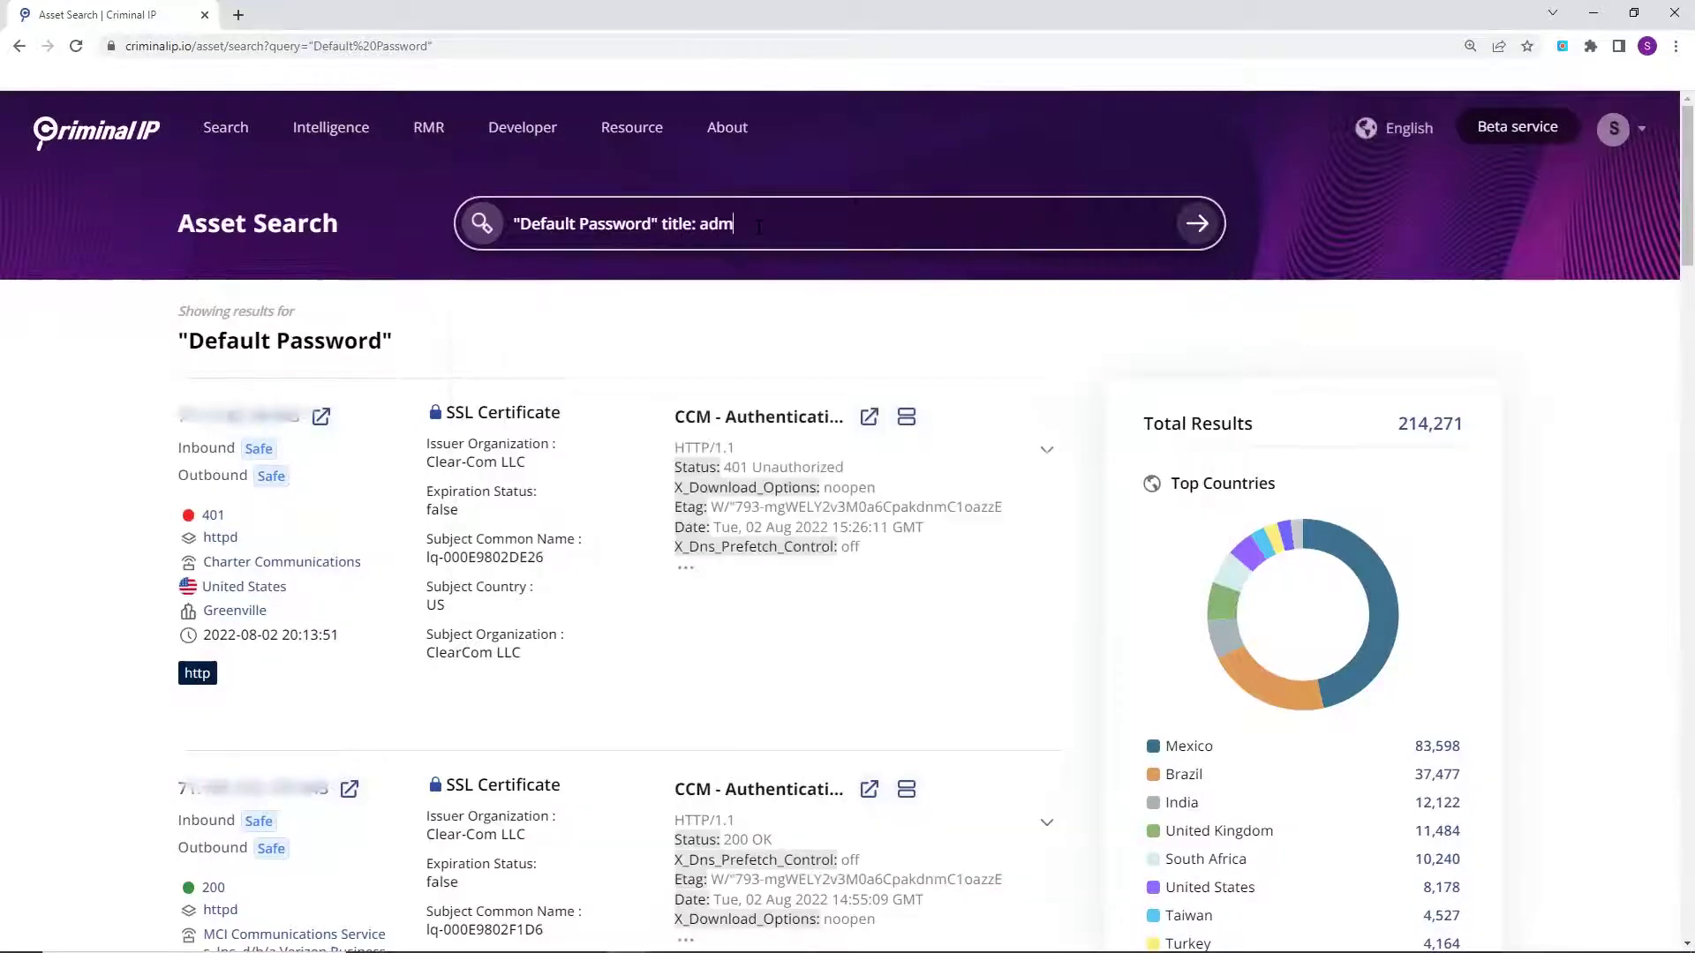
pyautogui.write('n')
pyautogui.press('Return')
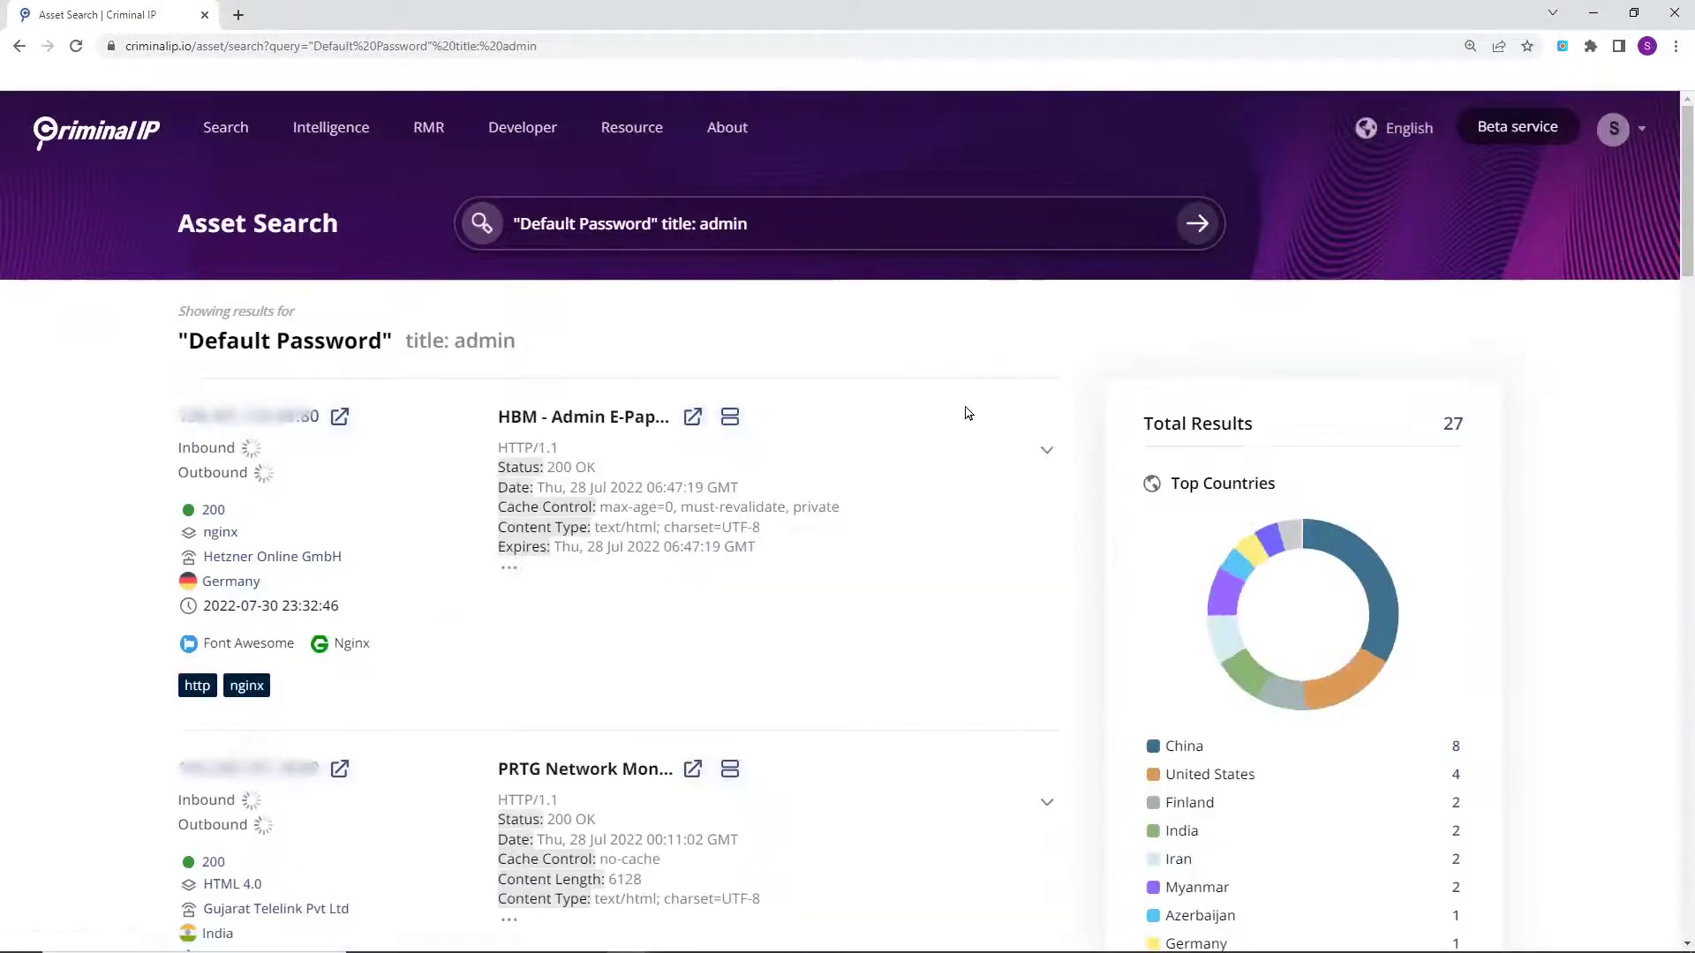
pyautogui.scroll(-1, 966, 411)
pyautogui.scroll(-3, 953, 410)
pyautogui.scroll(-3, 875, 404)
pyautogui.scroll(-4, 843, 402)
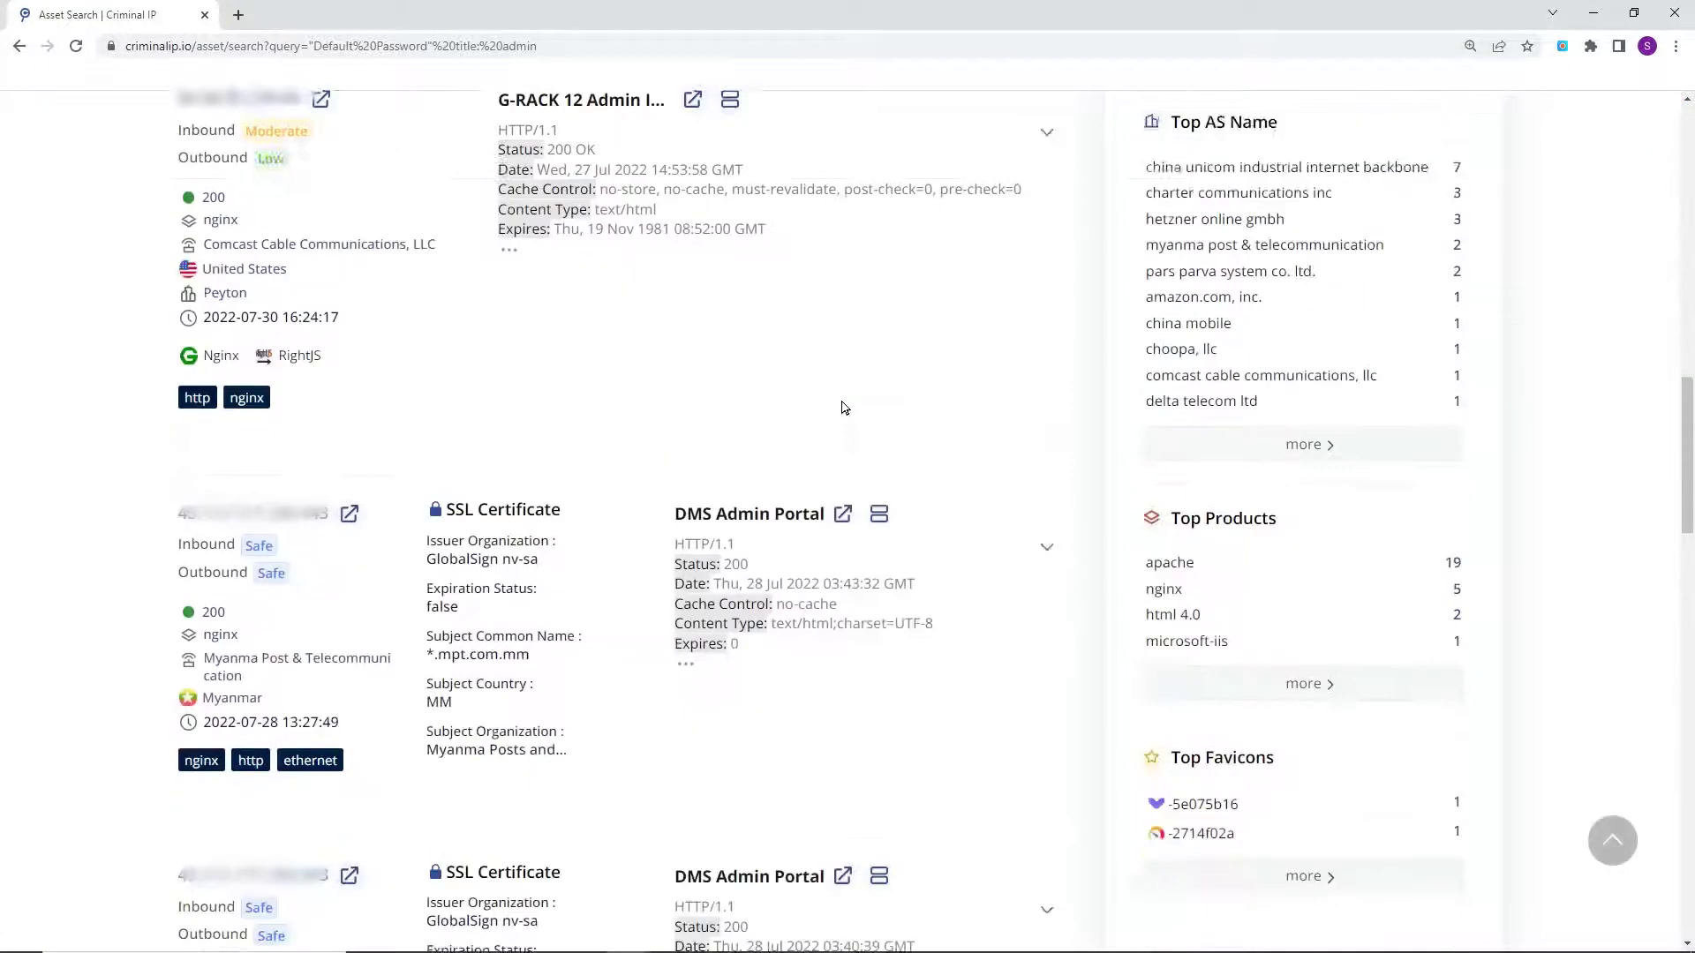
pyautogui.scroll(-2, 842, 405)
pyautogui.scroll(-1, 842, 408)
pyautogui.scroll(-1, 841, 412)
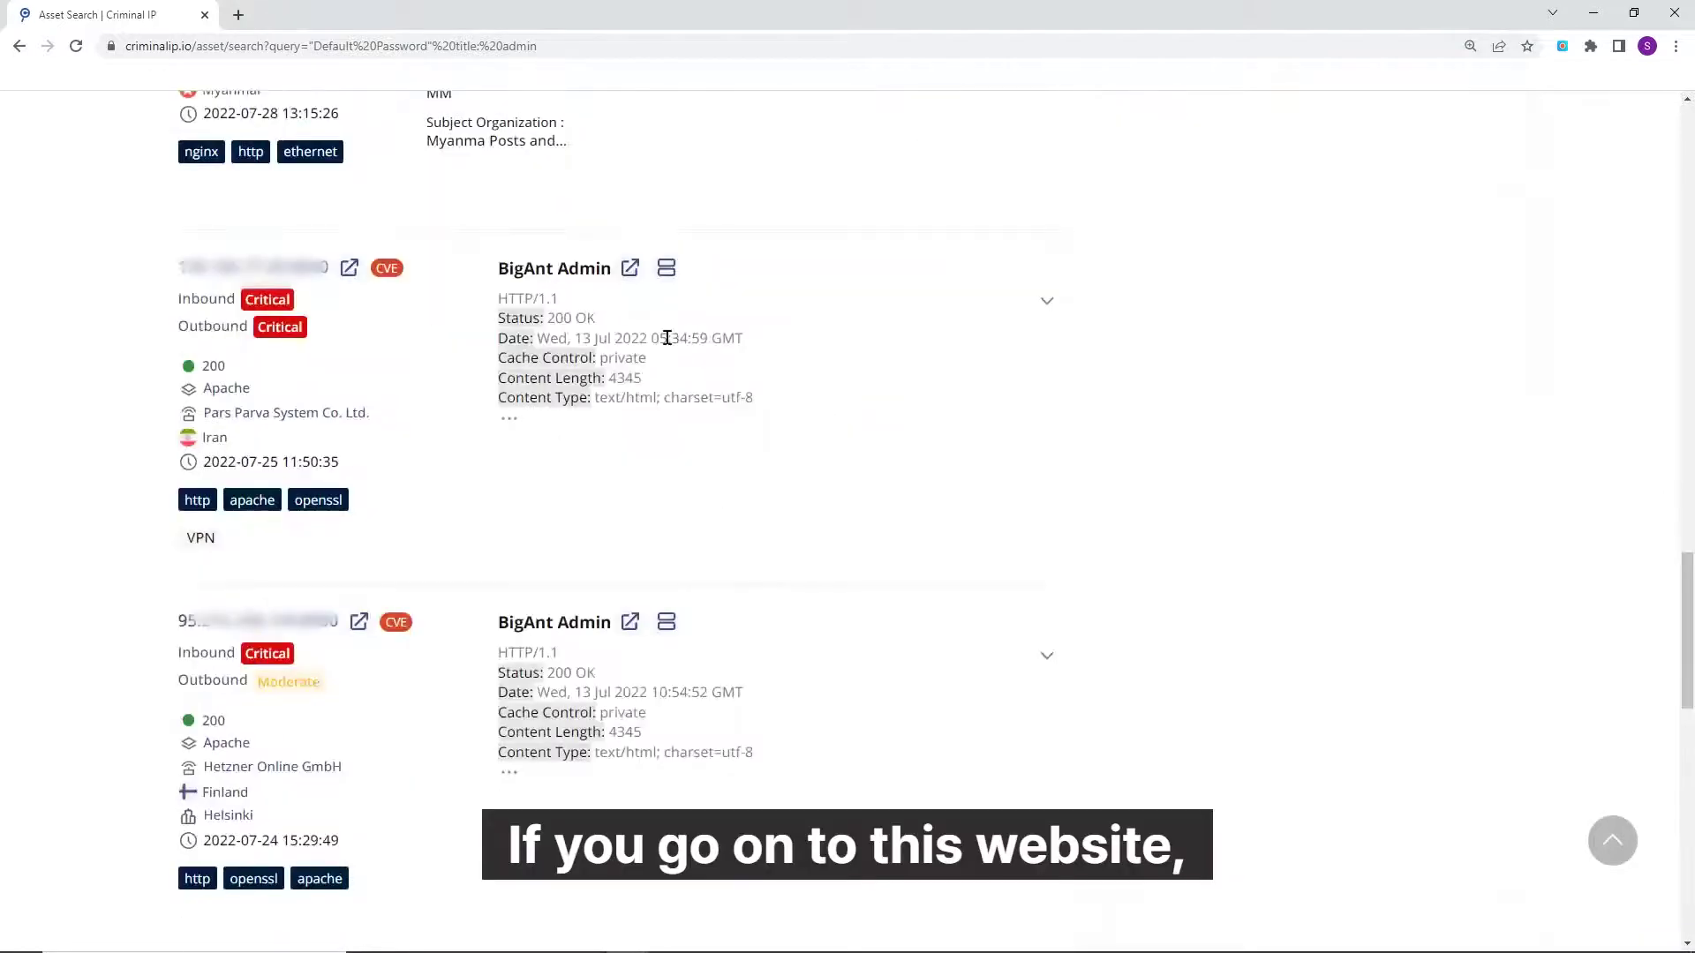
pyautogui.click(632, 272)
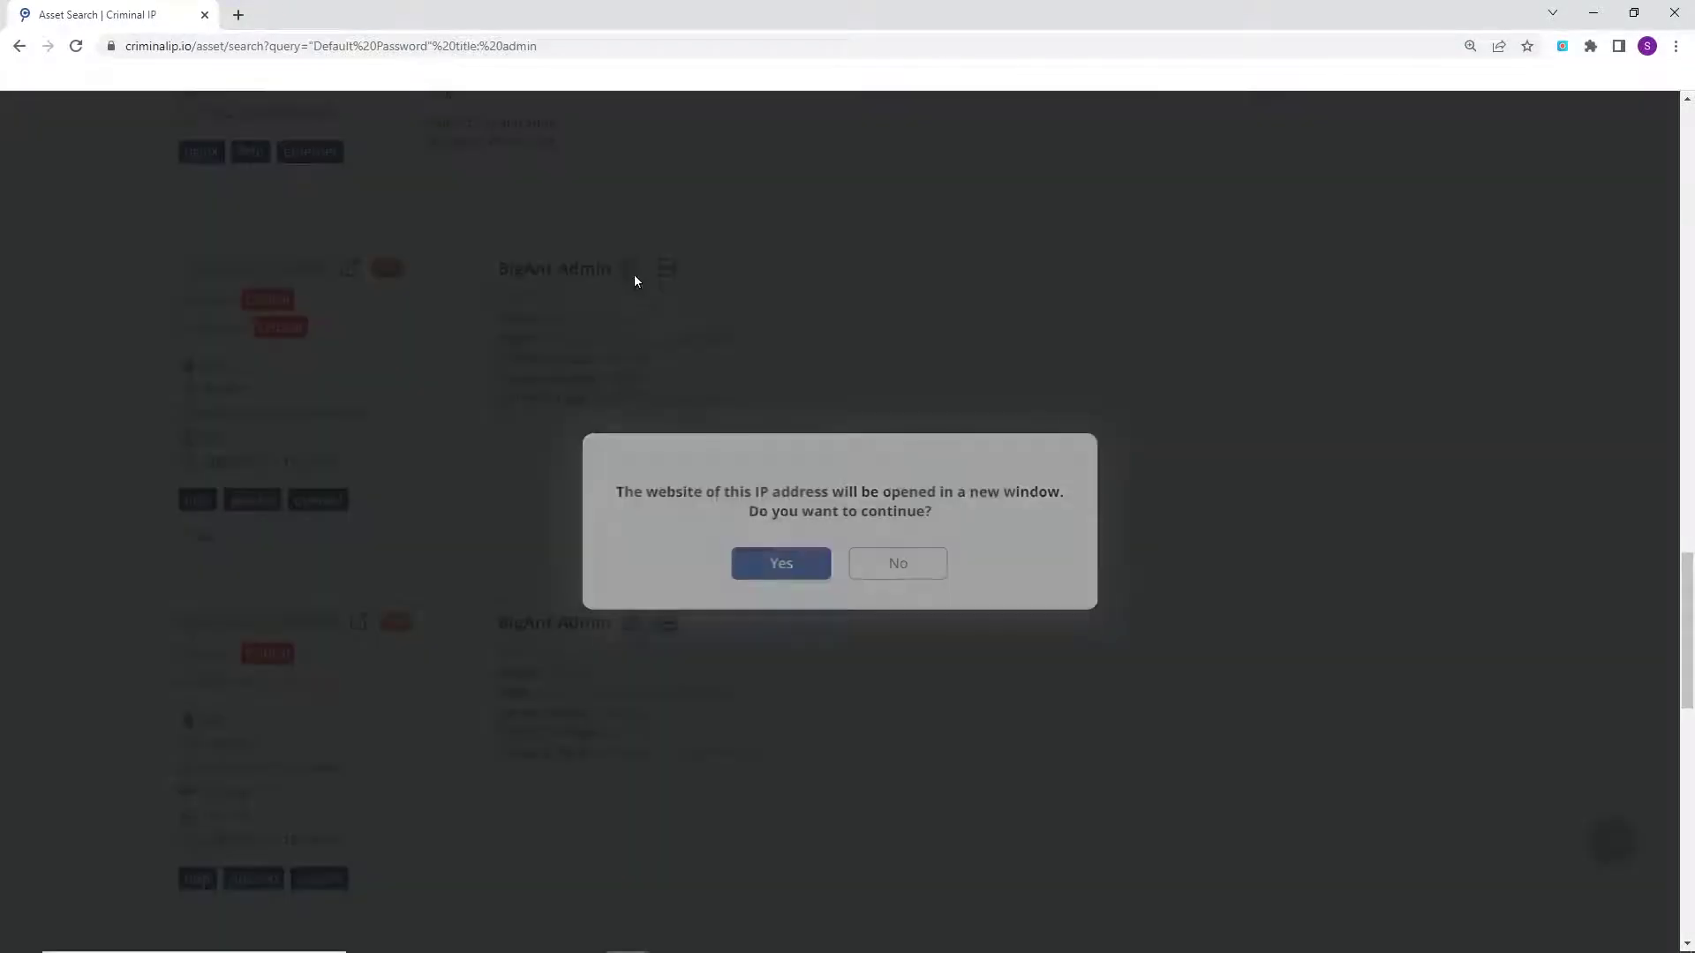
pyautogui.click(756, 559)
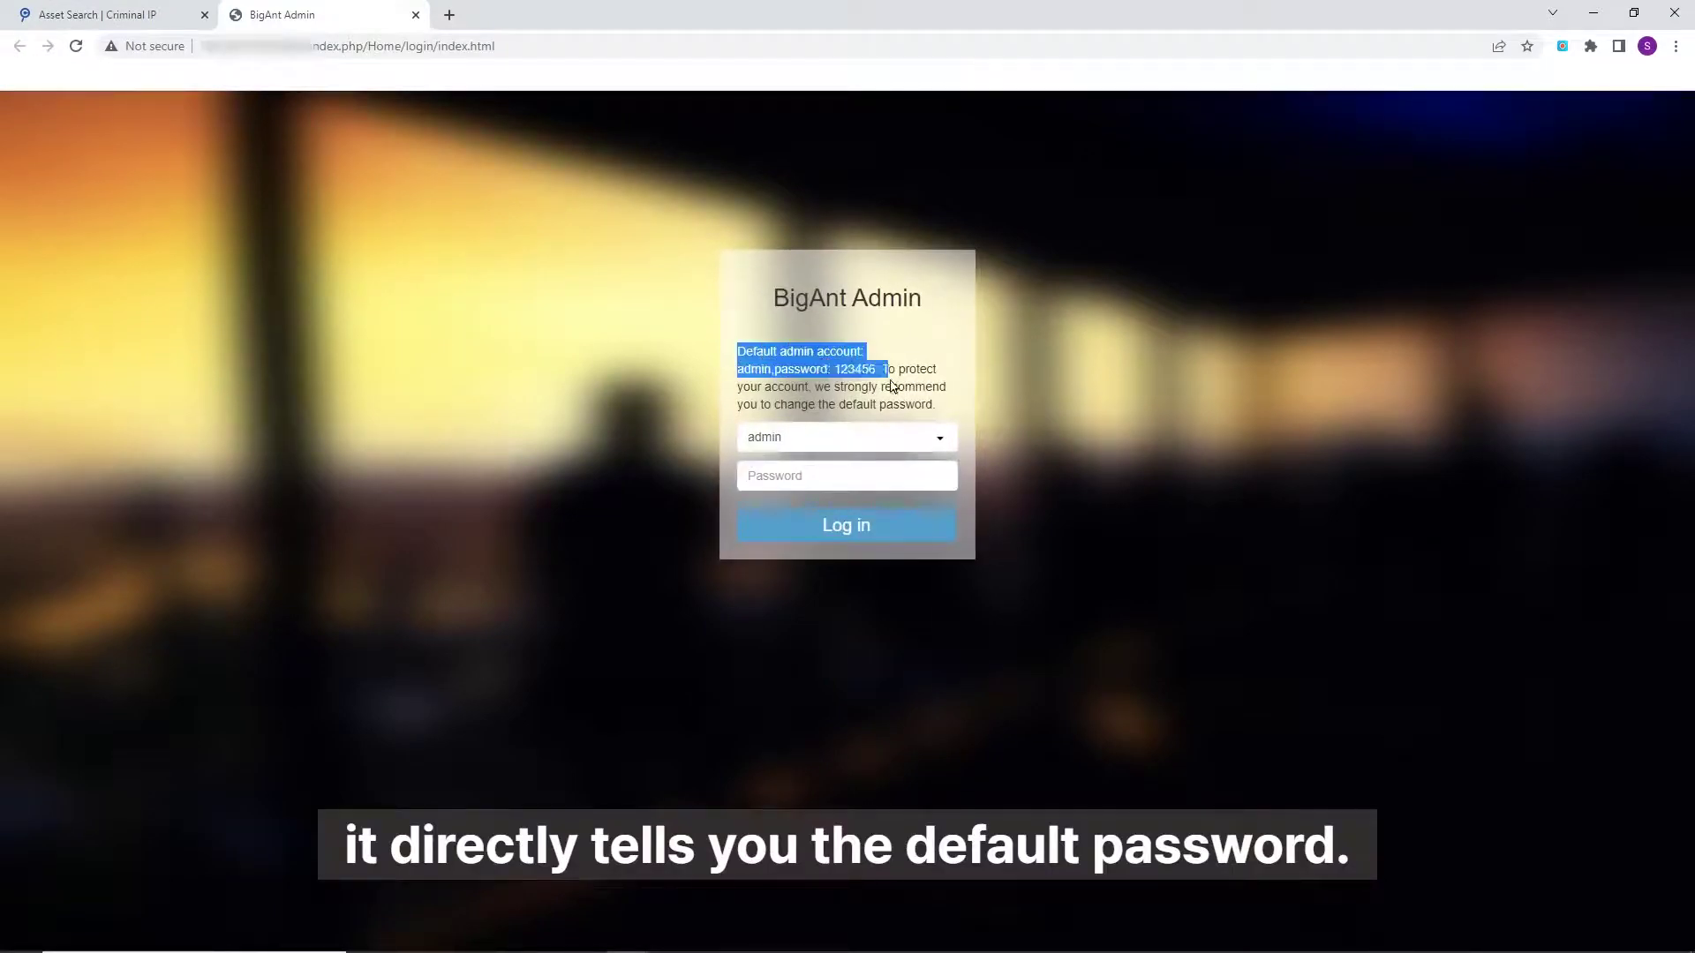
pyautogui.moveTo(738, 352); pyautogui.dragTo(956, 404)
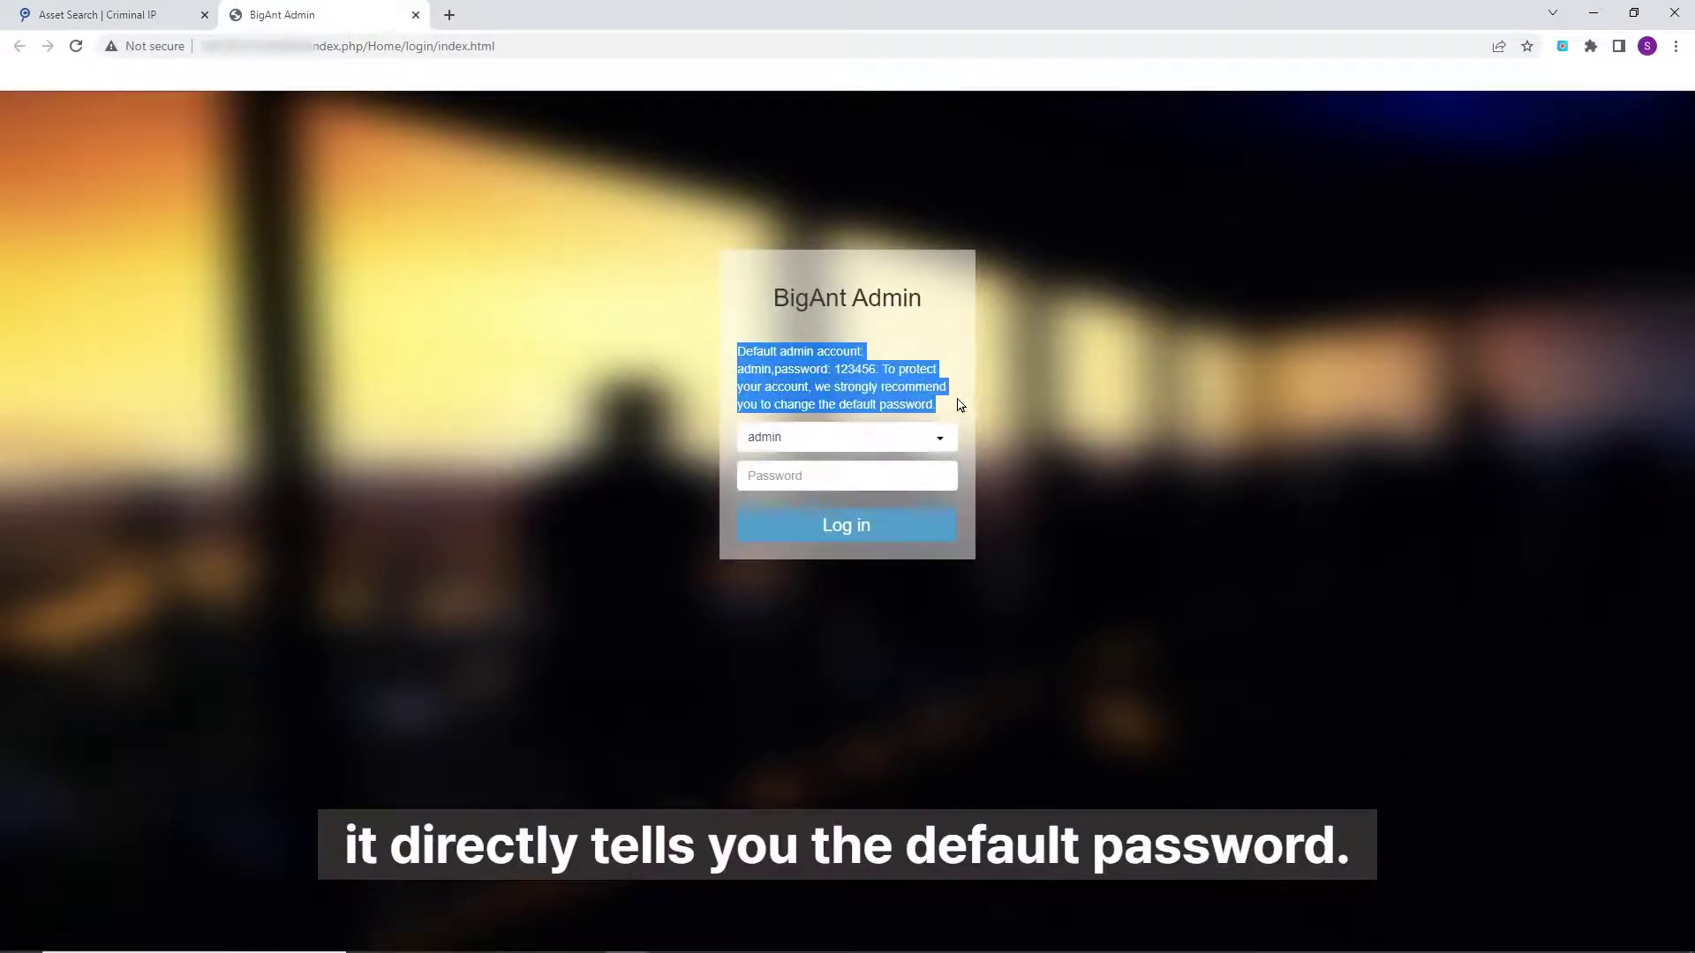
pyautogui.click(1198, 554)
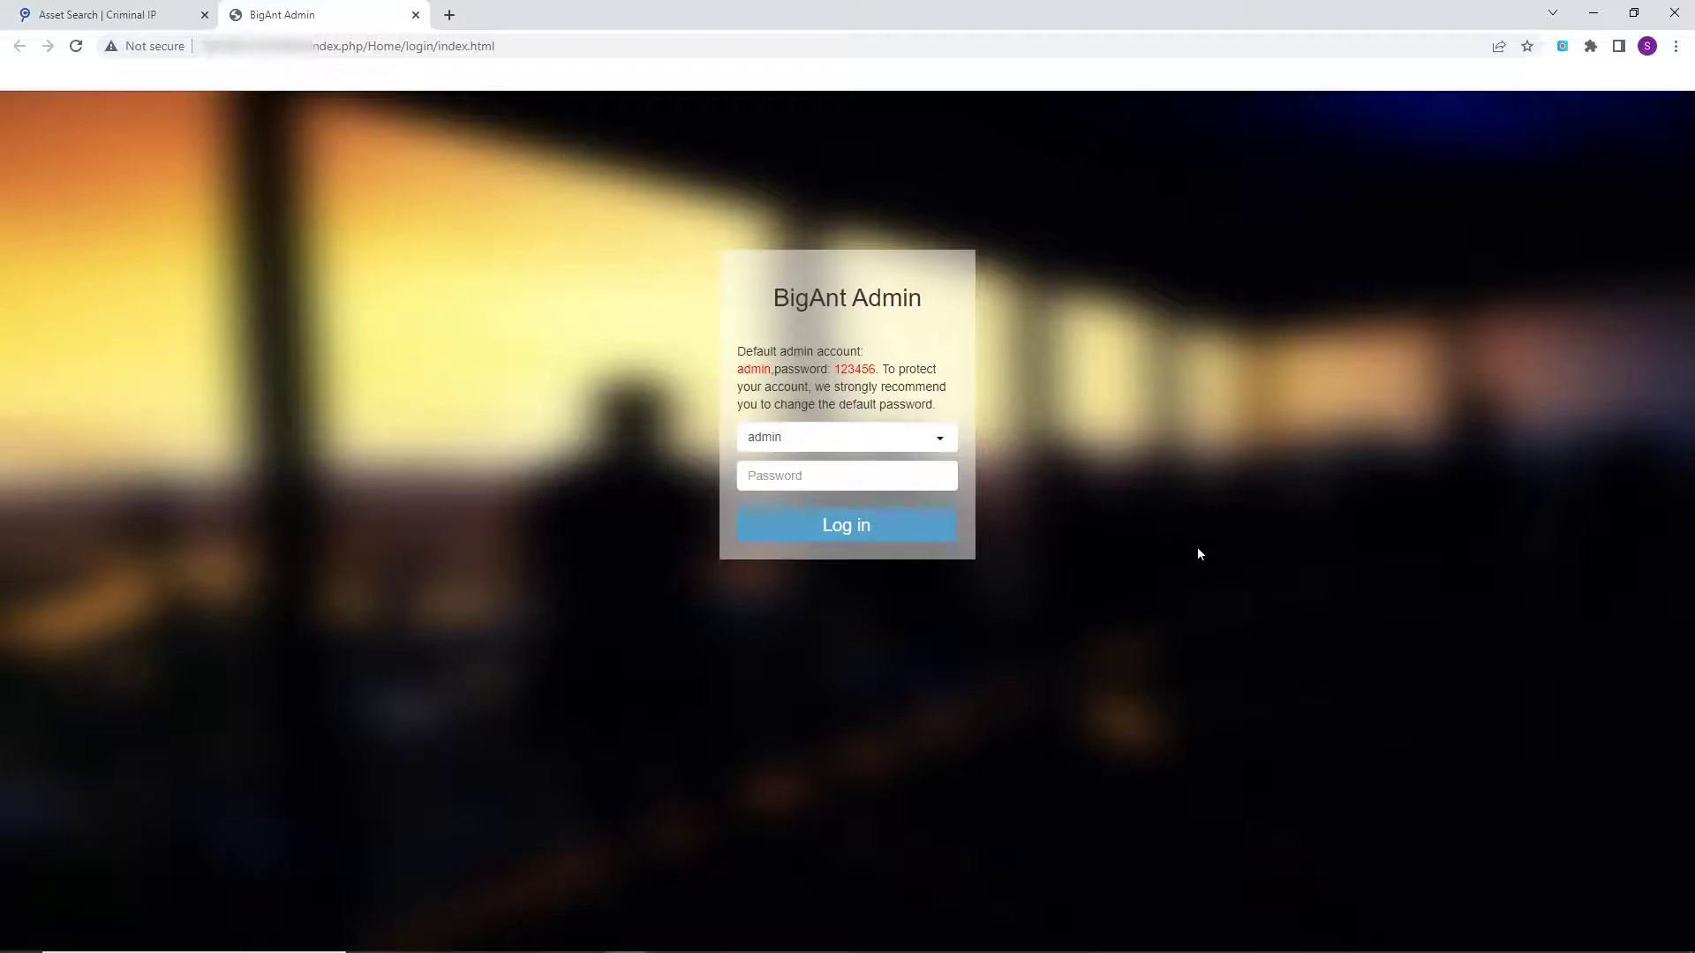
# Close the BigAnt Admin tab and go back to the Criminal IP homepage
pyautogui.hotkey('ctrl', 'w')
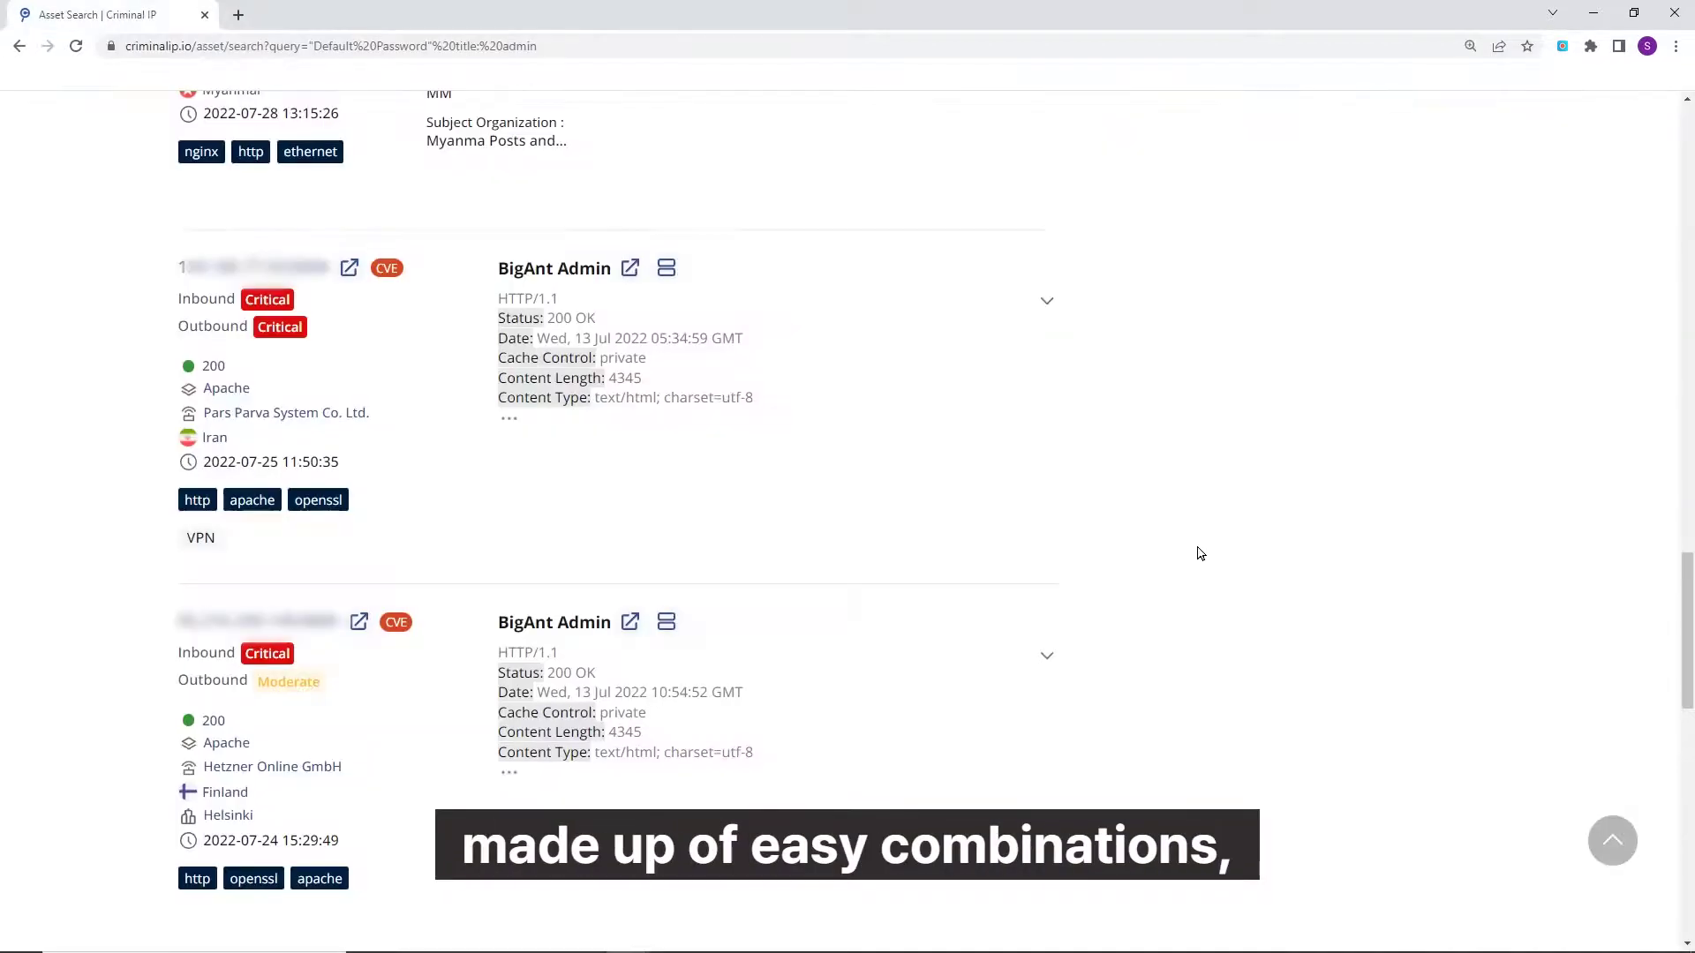
pyautogui.scroll(3, 999, 633)
pyautogui.scroll(2, 999, 634)
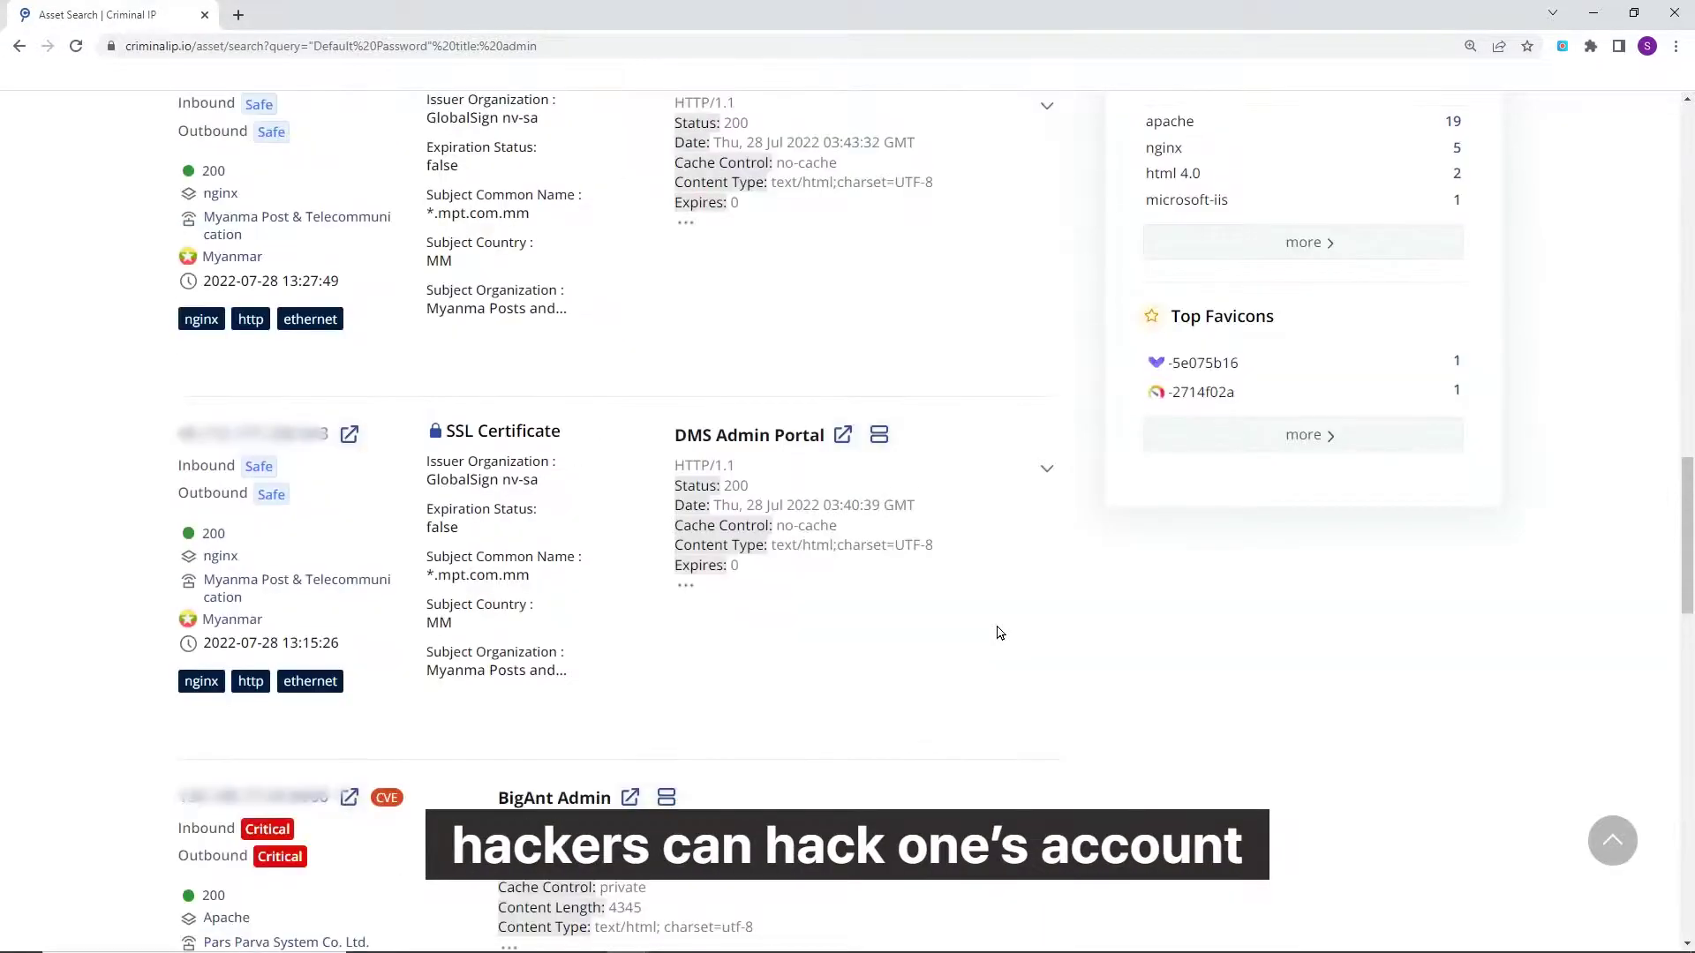
pyautogui.scroll(1, 999, 633)
pyautogui.scroll(3, 999, 634)
pyautogui.scroll(1, 999, 633)
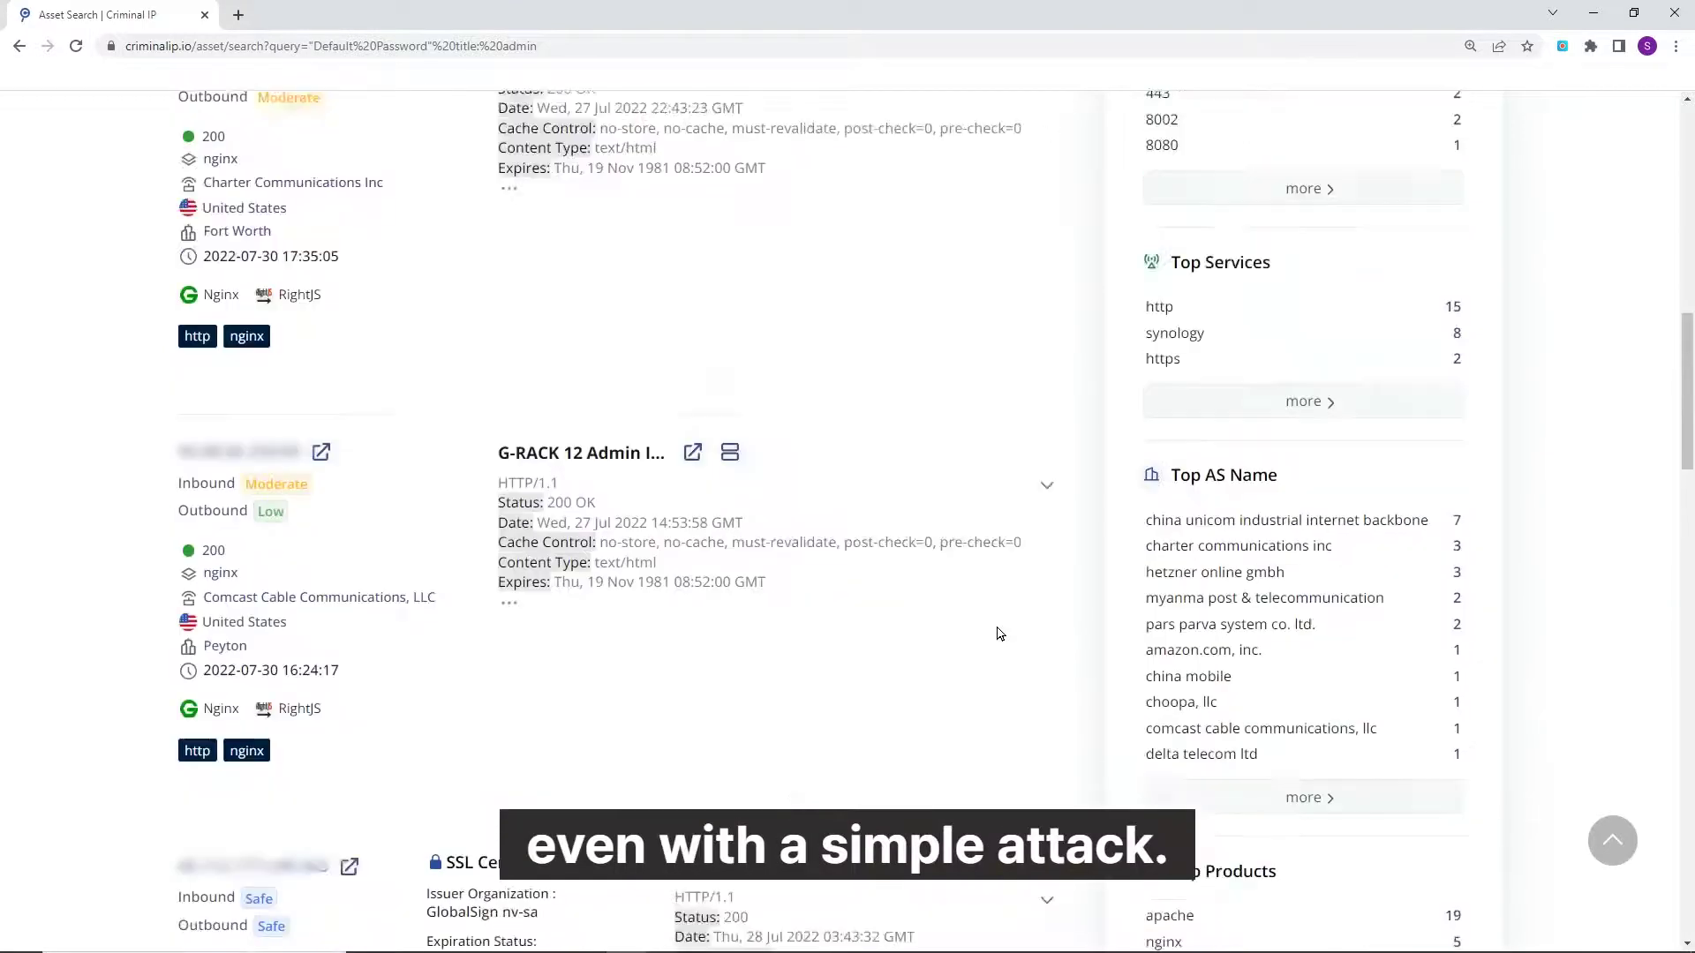
pyautogui.scroll(3, 1000, 634)
pyautogui.scroll(3, 999, 634)
pyautogui.scroll(3, 1000, 633)
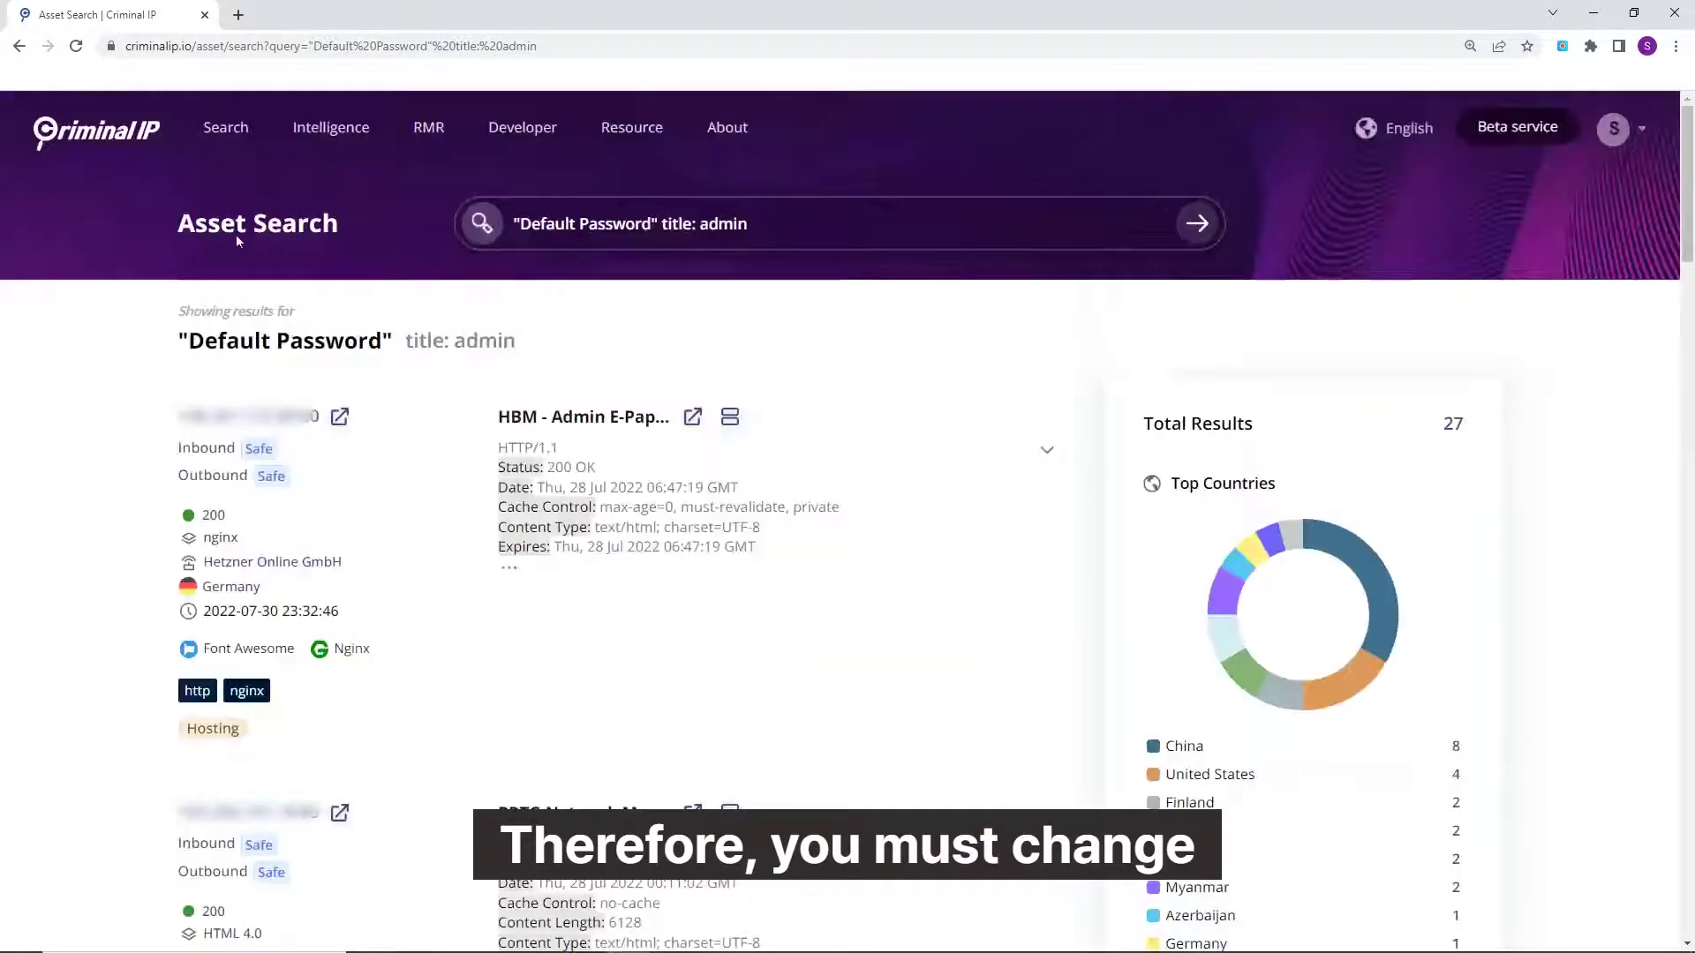
pyautogui.click(138, 142)
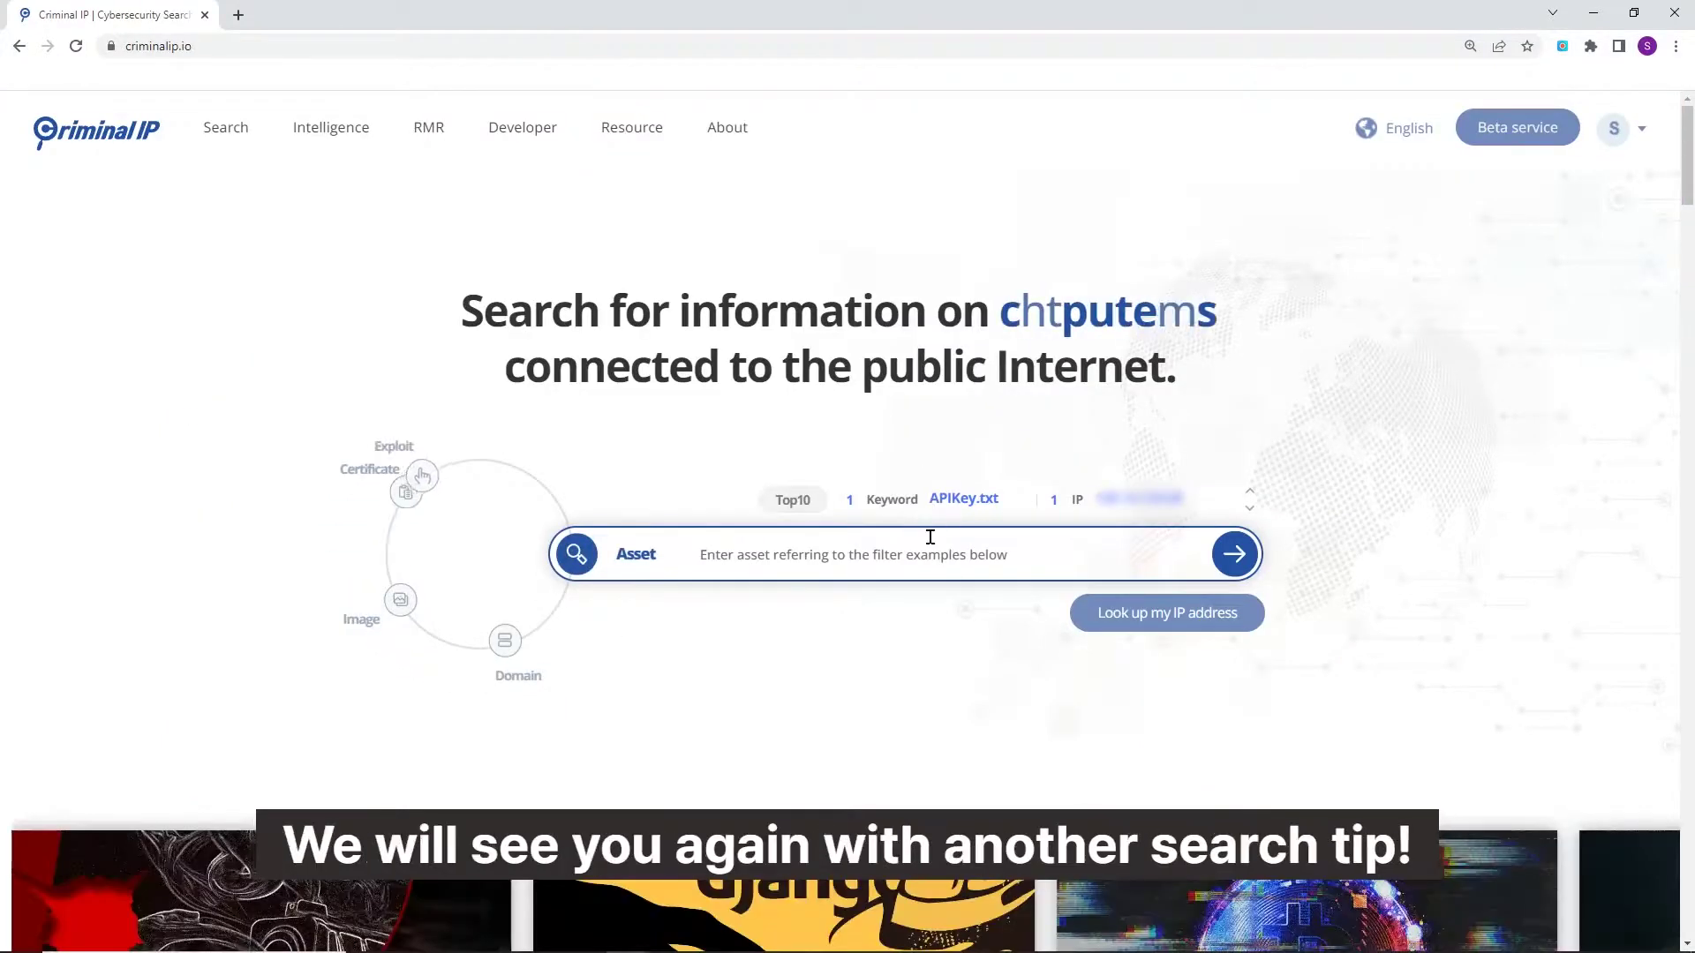
pyautogui.write('Defaul')
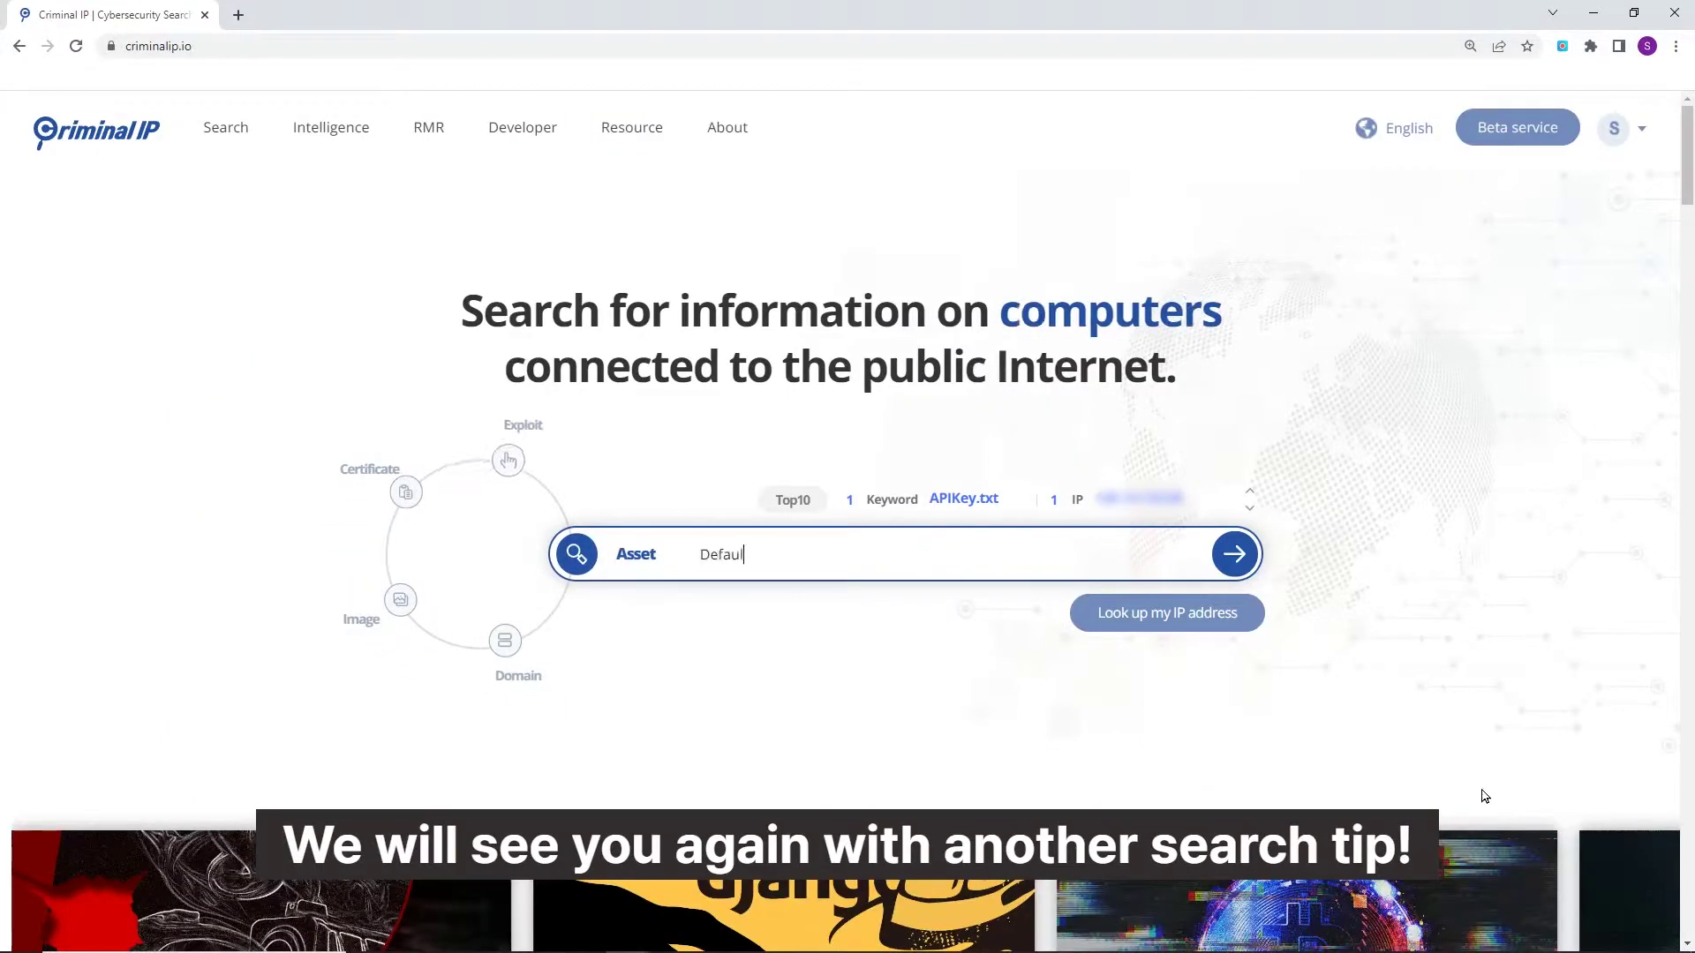